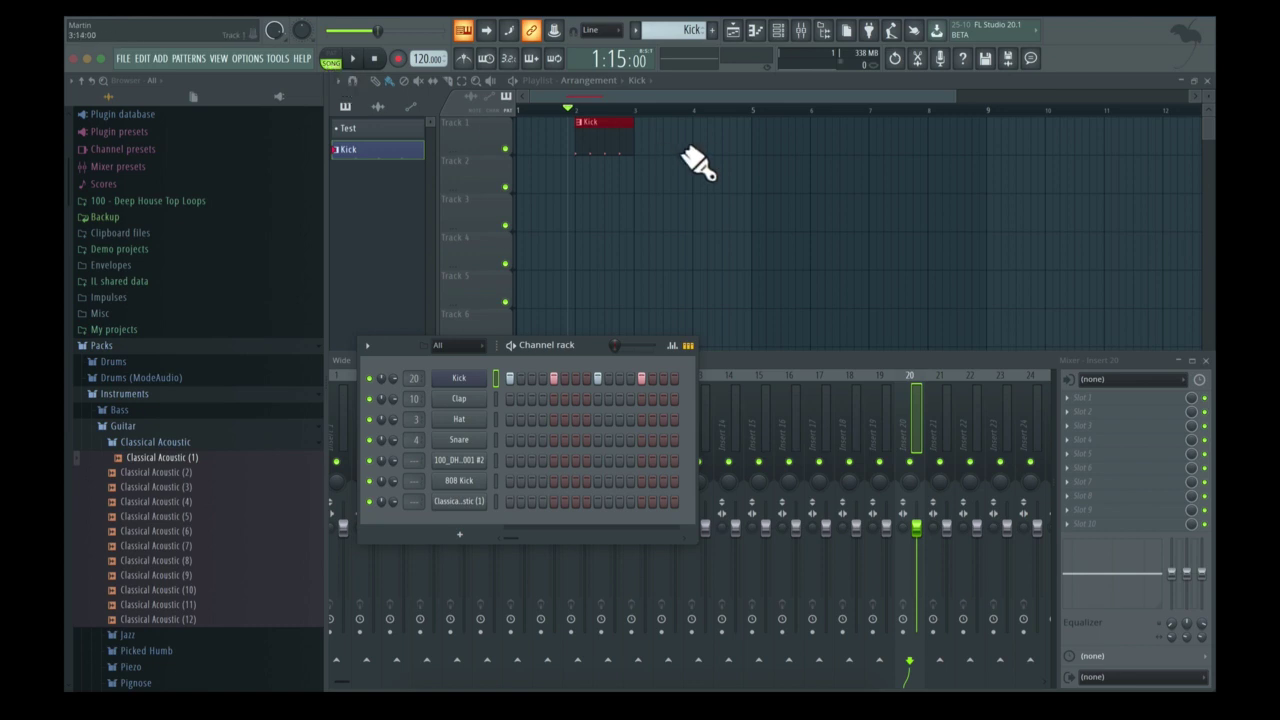
Move the Kick clip on Track 1 to bar 3 and add two more Kick clips at bars 5 and 7
mouse_move(568, 110)
mouse_down()
mouse_move(532, 110)
mouse_move(785, 131)
mouse_move(531, 137)
mouse_up()
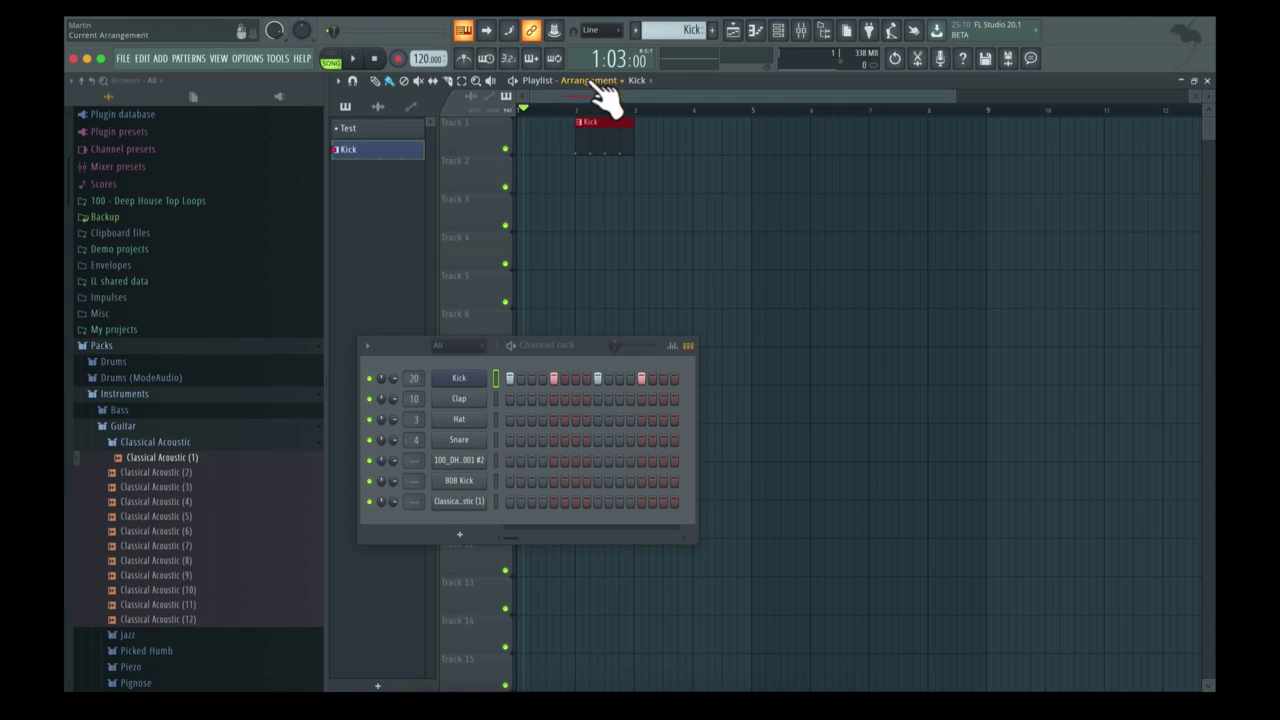
mouse_move(610, 137)
mouse_down()
mouse_move(697, 132)
mouse_move(667, 131)
mouse_up()
right_click(669, 137)
click(660, 127)
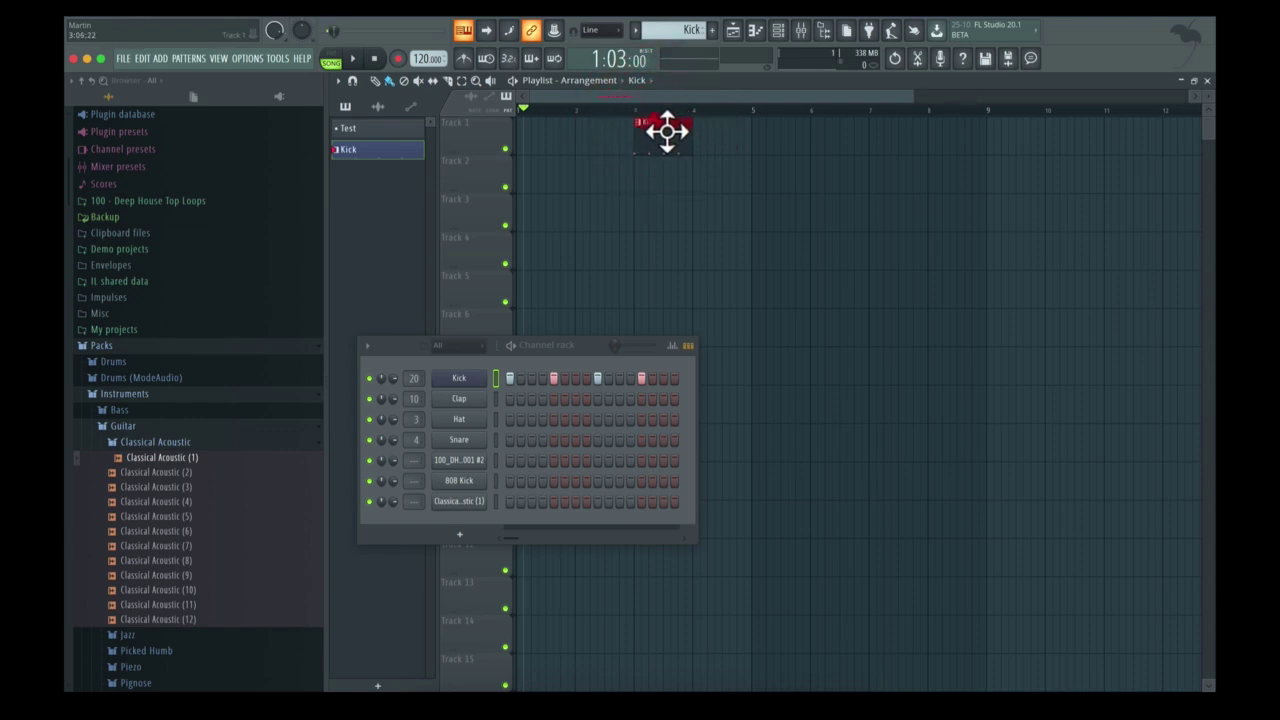
click(760, 130)
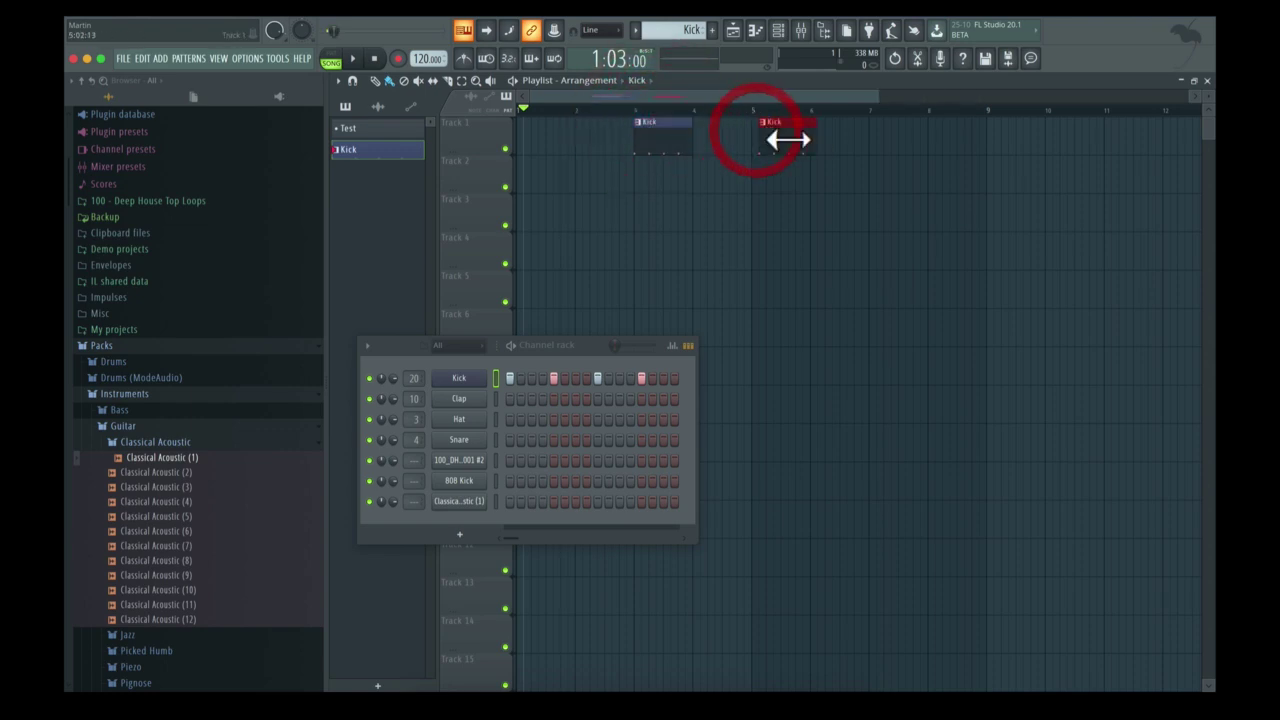
click(880, 138)
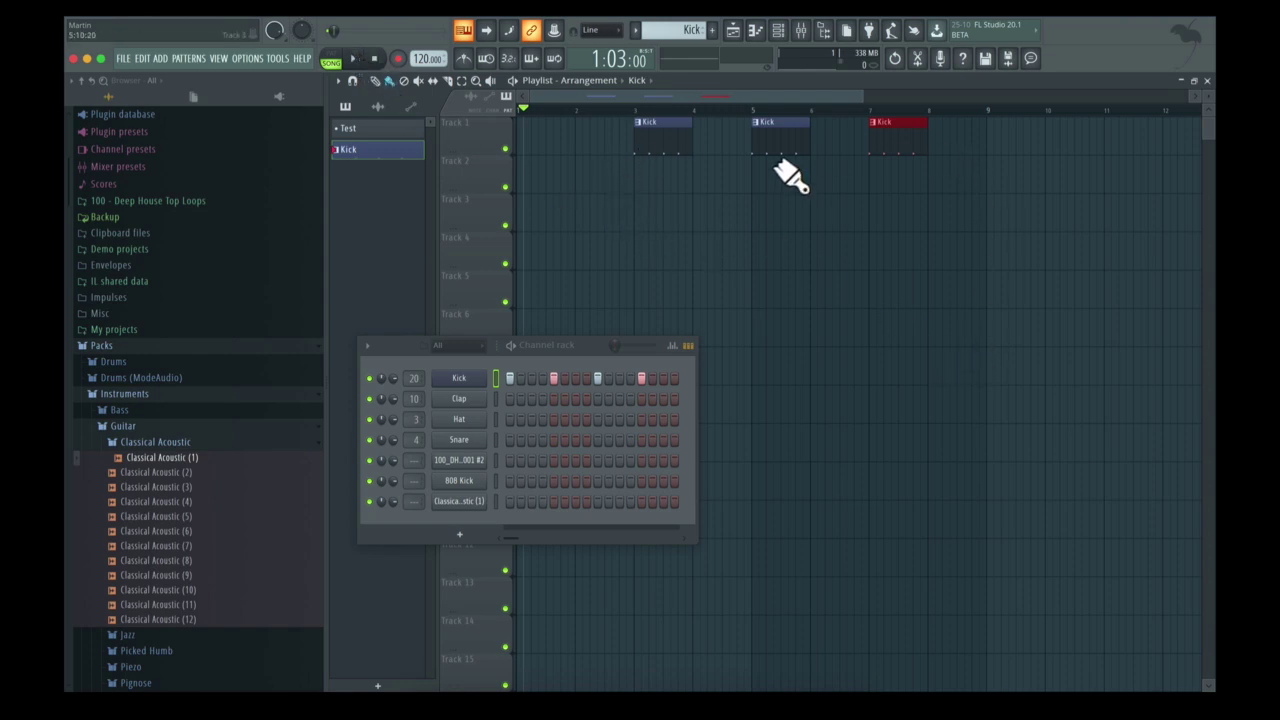
Play the arrangement in song mode with a jump to bar 7, and play the Kick pattern in pattern mode
click(365, 68)
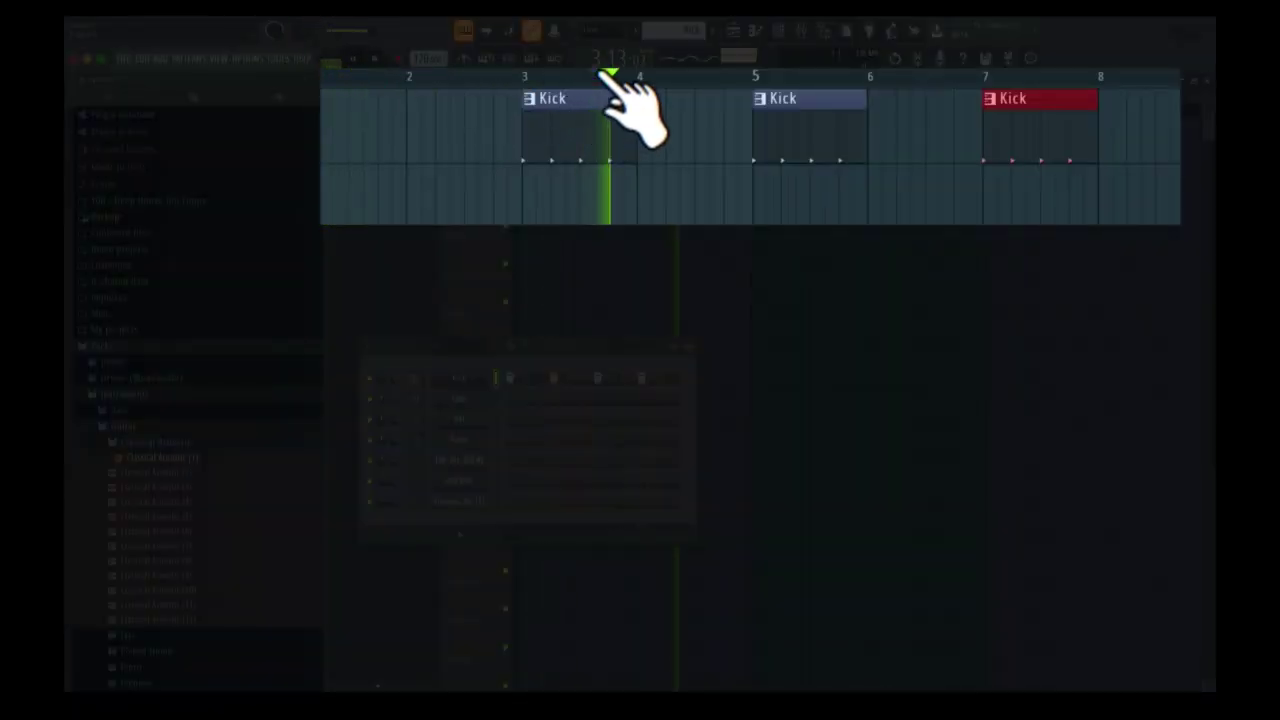
click(995, 75)
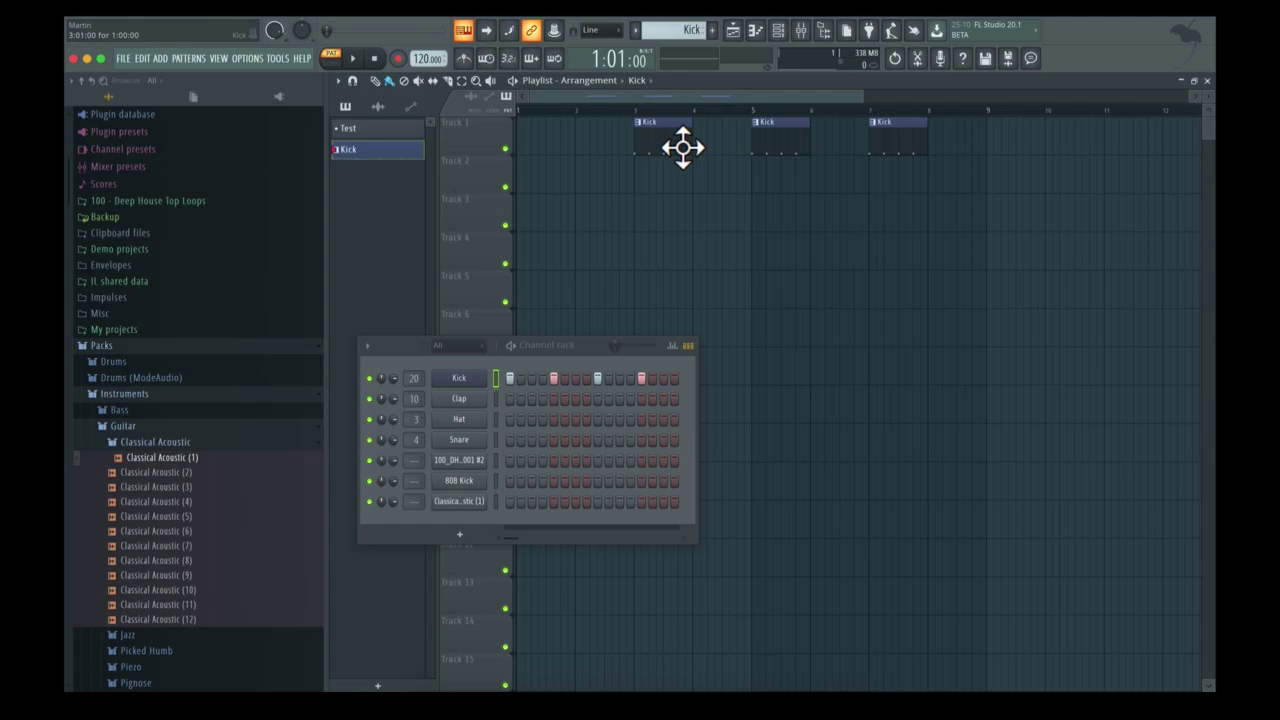
click(364, 60)
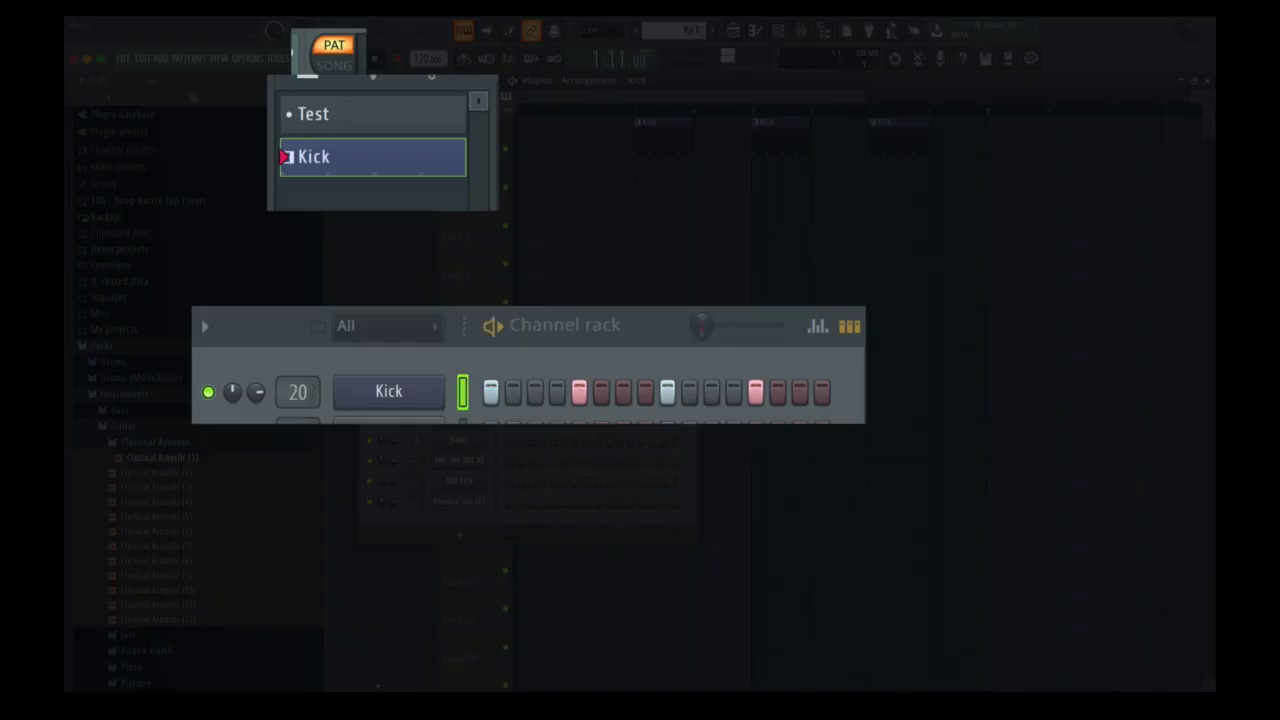
click(374, 58)
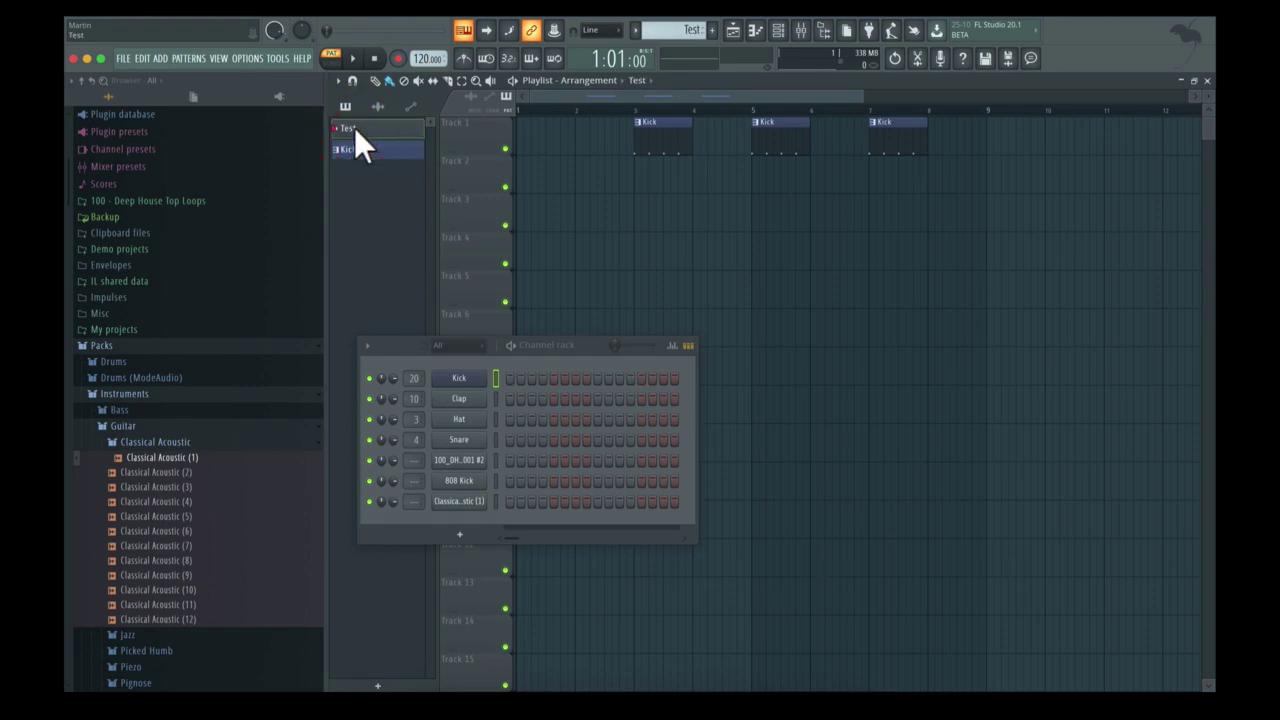
Play the Test pattern and the Kick pattern one after the other in pattern mode
click(352, 58)
click(376, 58)
click(394, 148)
click(352, 58)
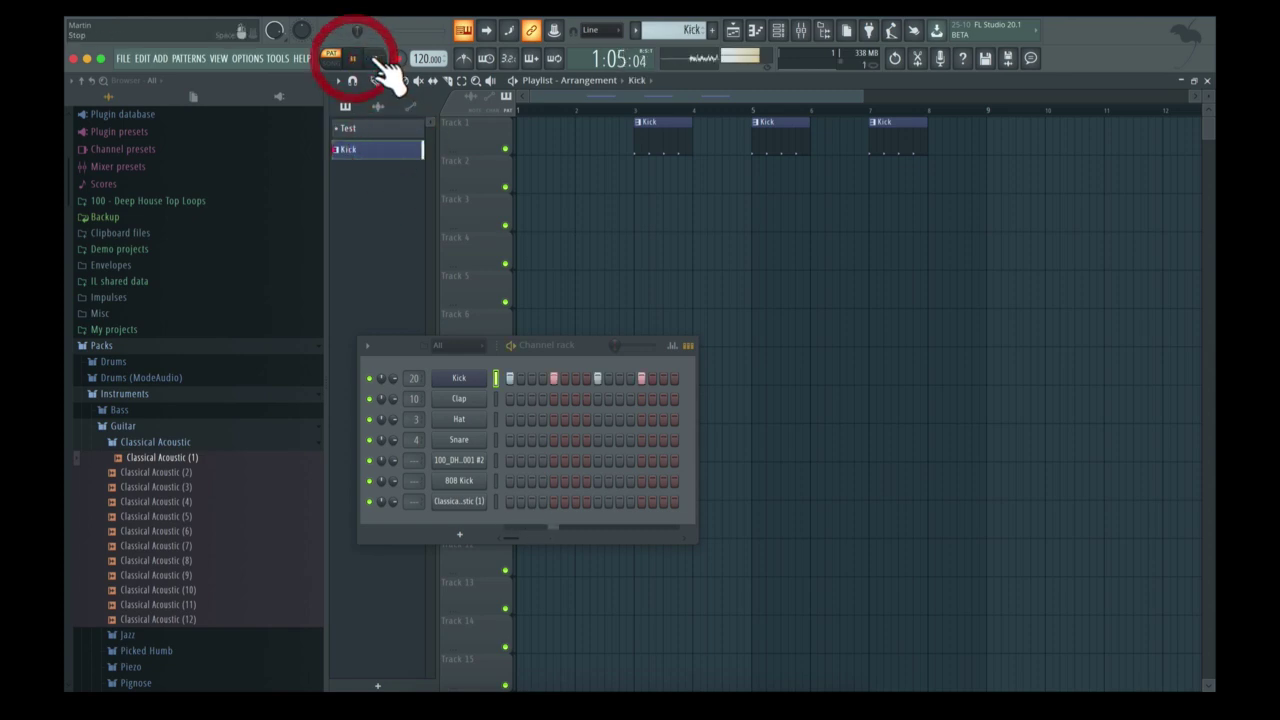
click(374, 58)
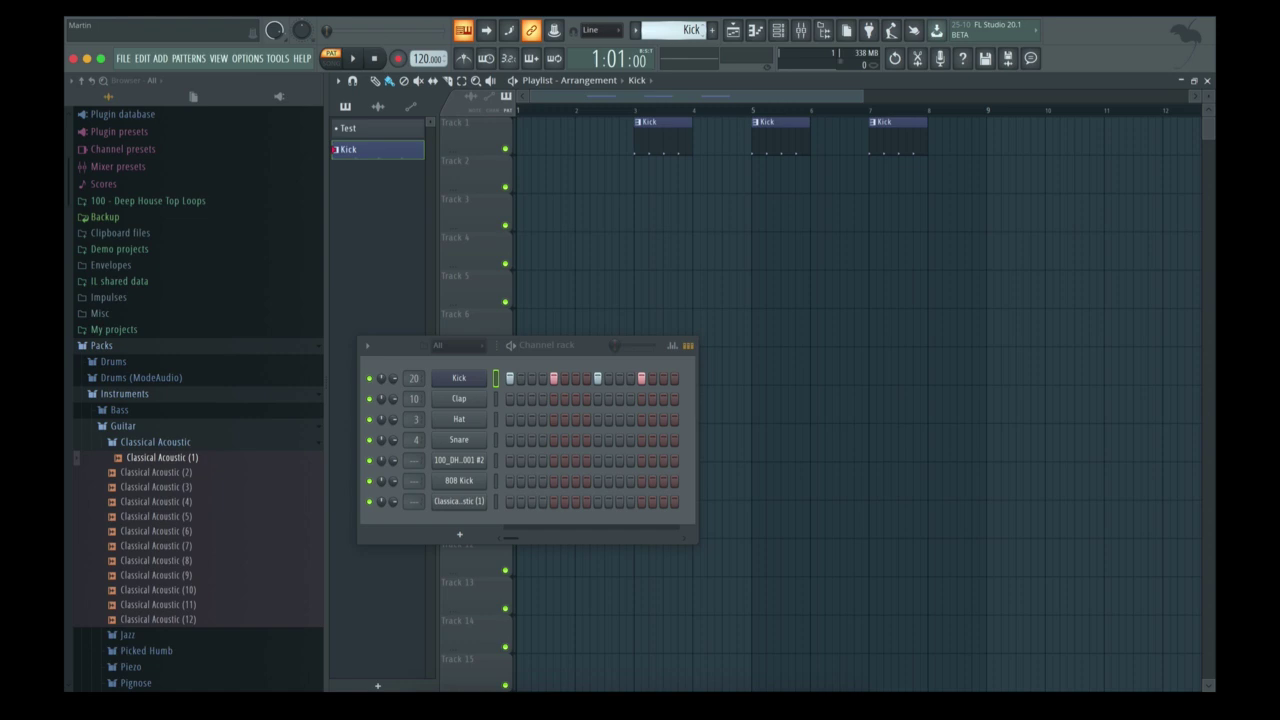
mouse_move(695, 38)
mouse_down()
mouse_move(695, 22)
mouse_move(695, 38)
mouse_up()
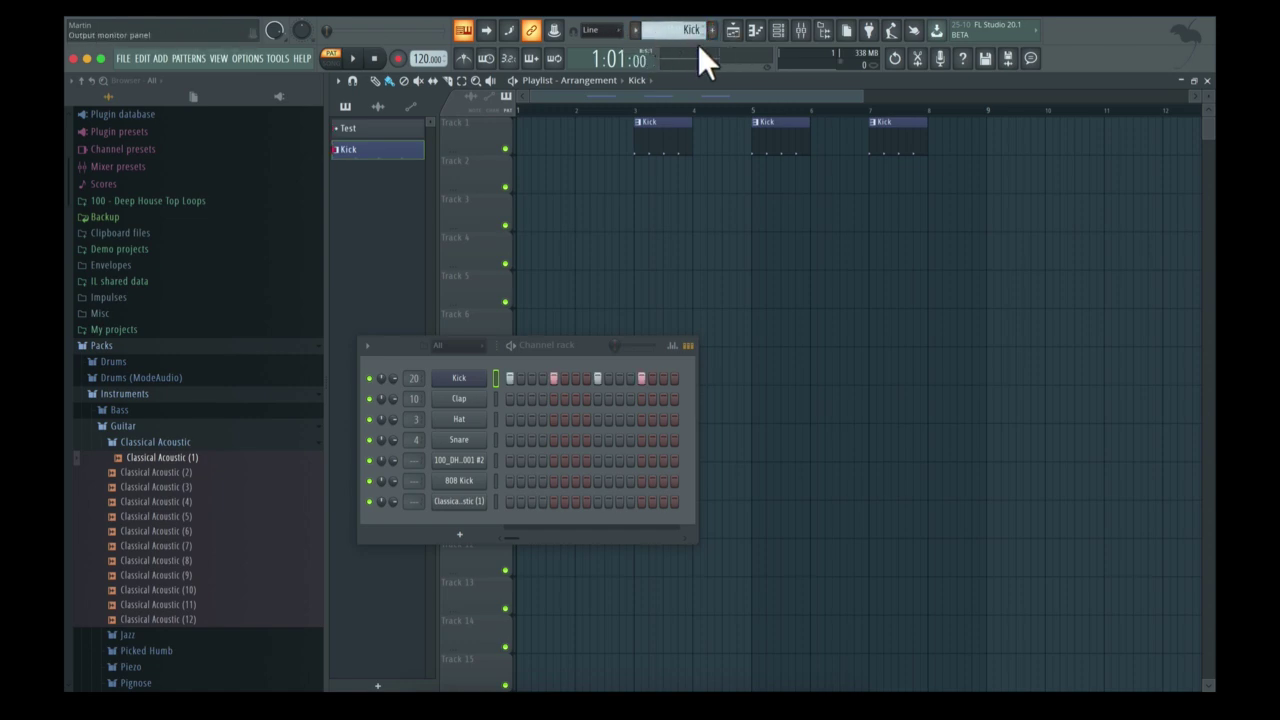
click(636, 30)
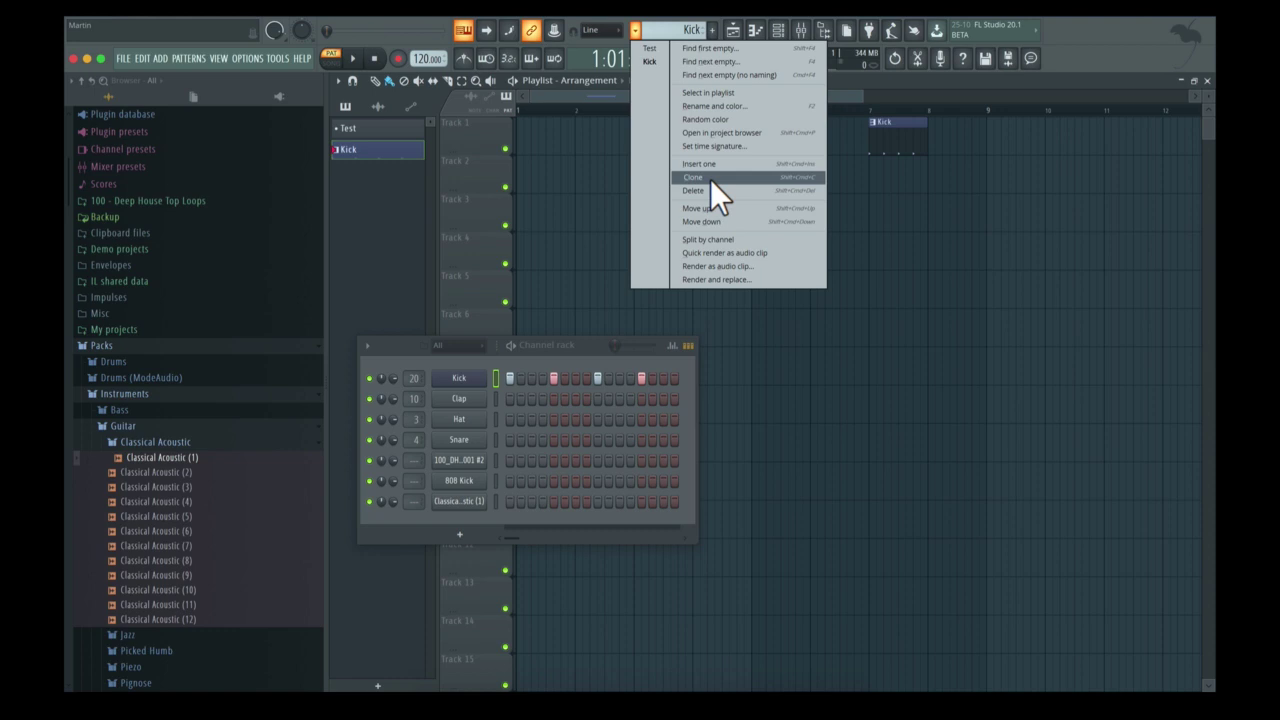
click(390, 239)
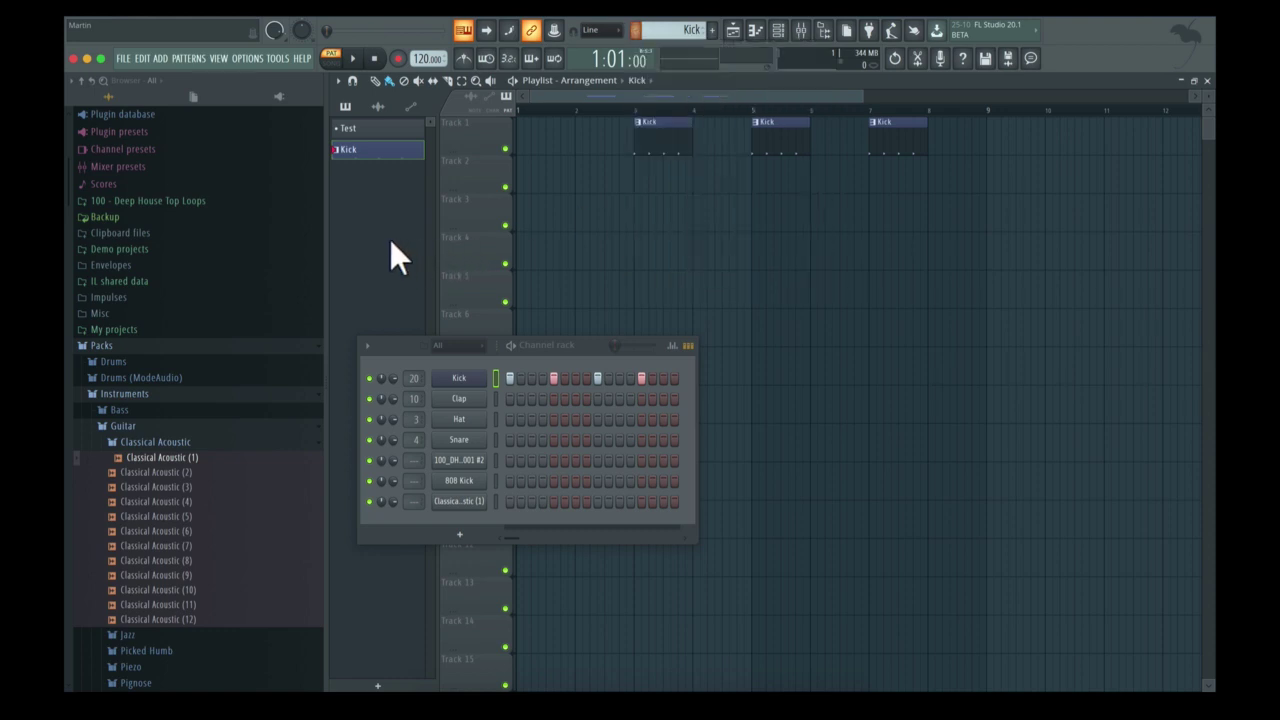
Switch between the Test and Kick patterns to compare their steps in the channel rack, ending on Kick
click(390, 124)
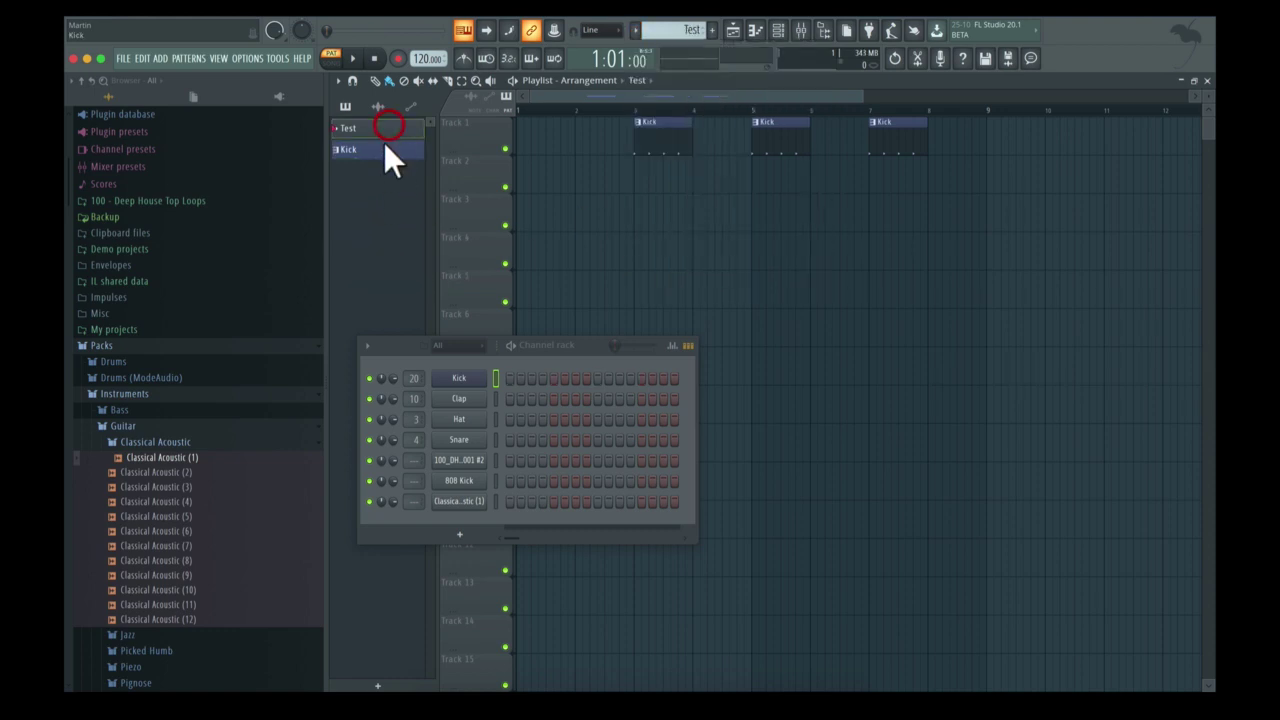
click(383, 143)
click(384, 130)
drag(384, 130, 382, 144)
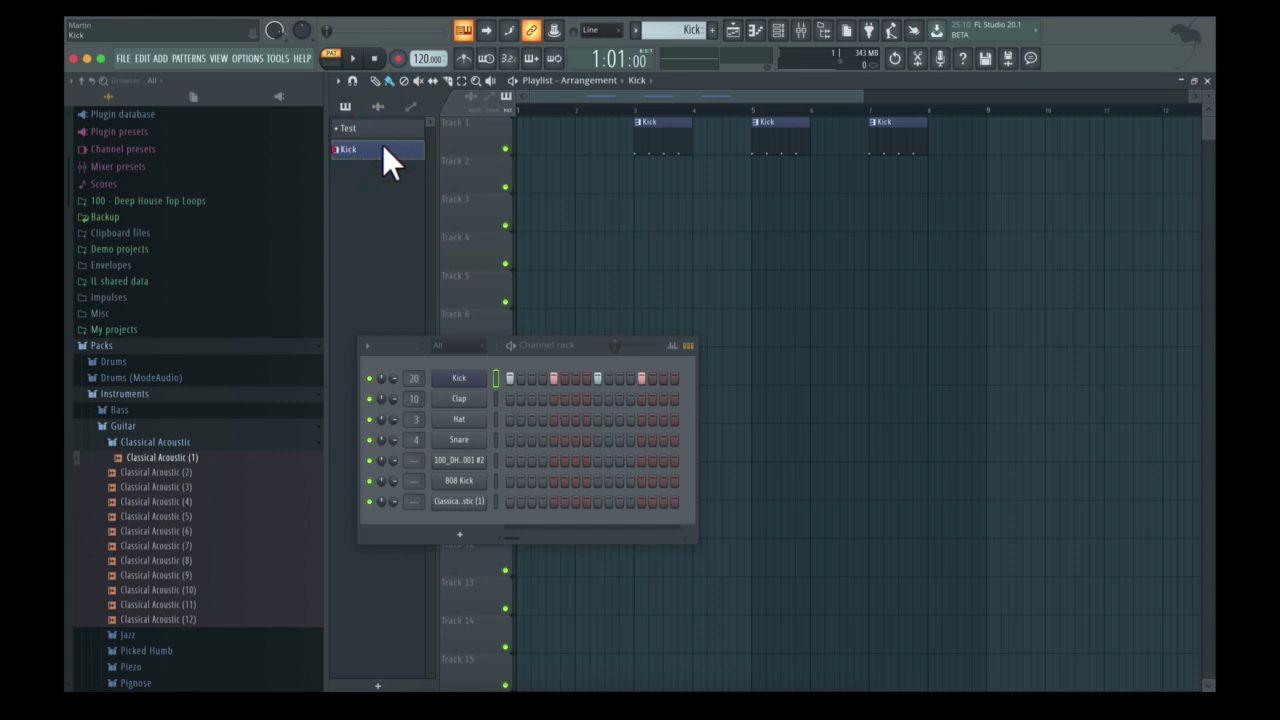
click(677, 367)
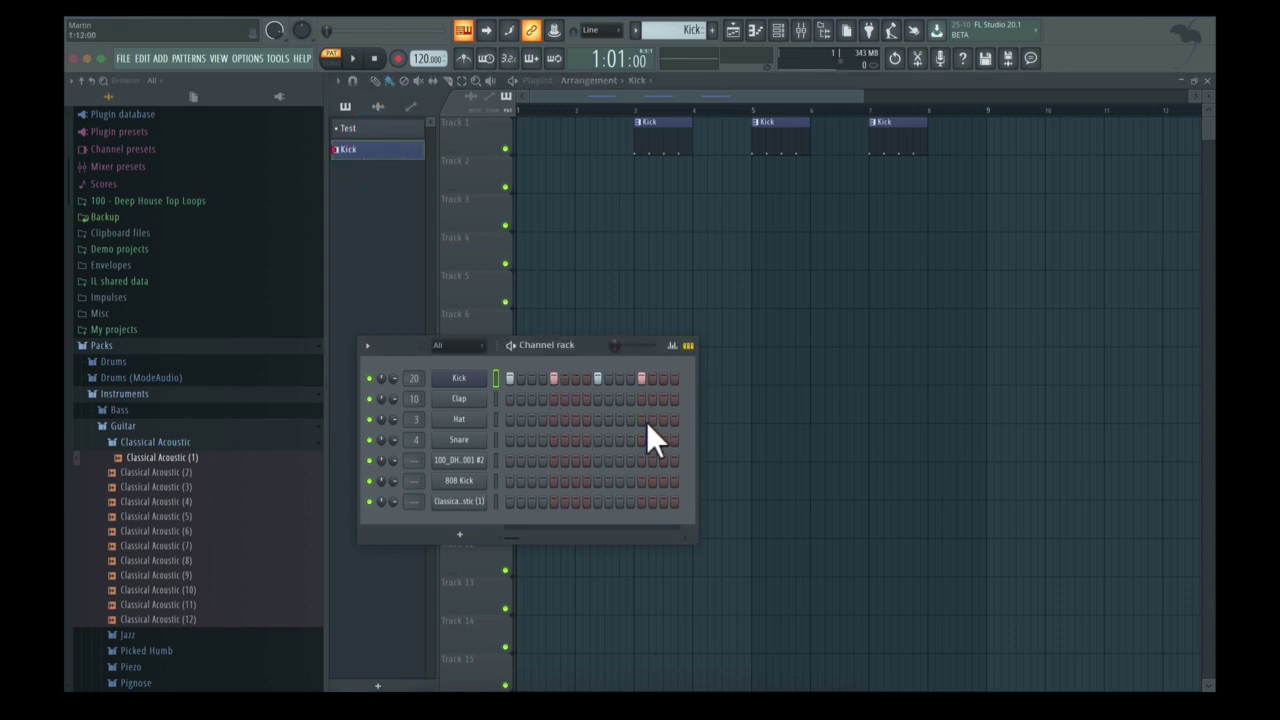
Show the graph editor for the Kick channel, lower the note pitch at step 9 and add a lower-pitched note at step 8
click(672, 346)
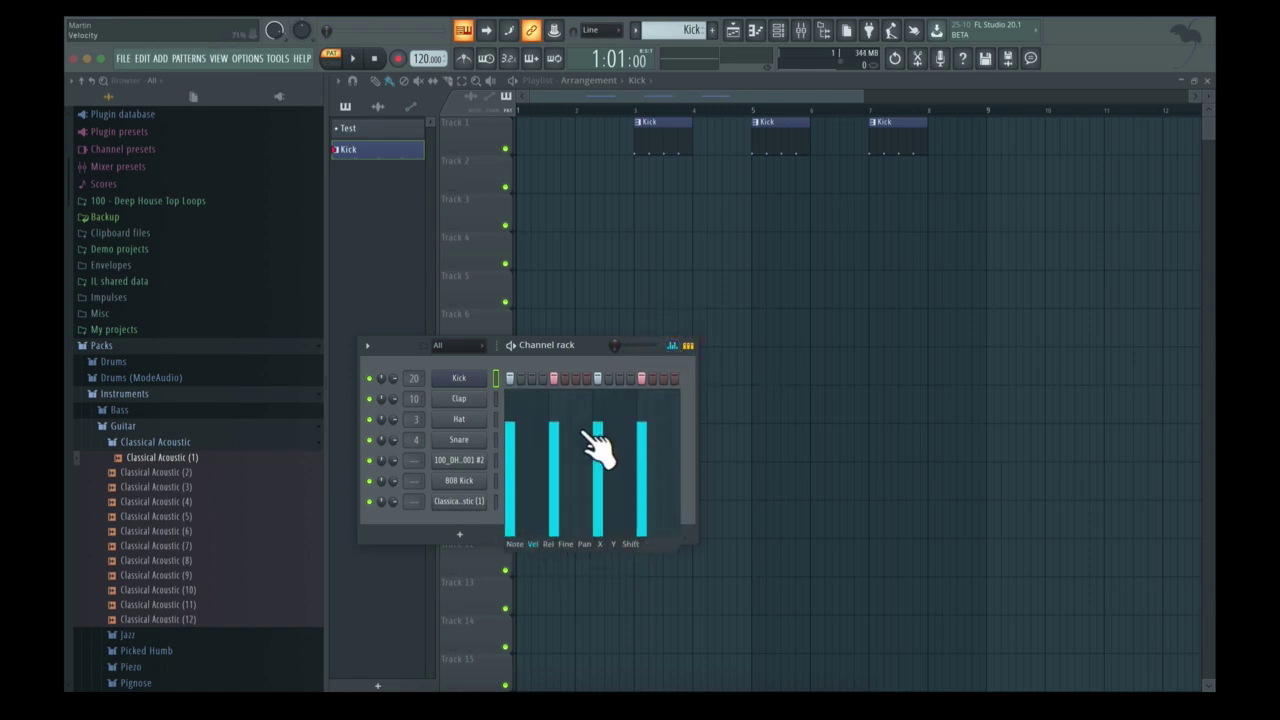
click(672, 346)
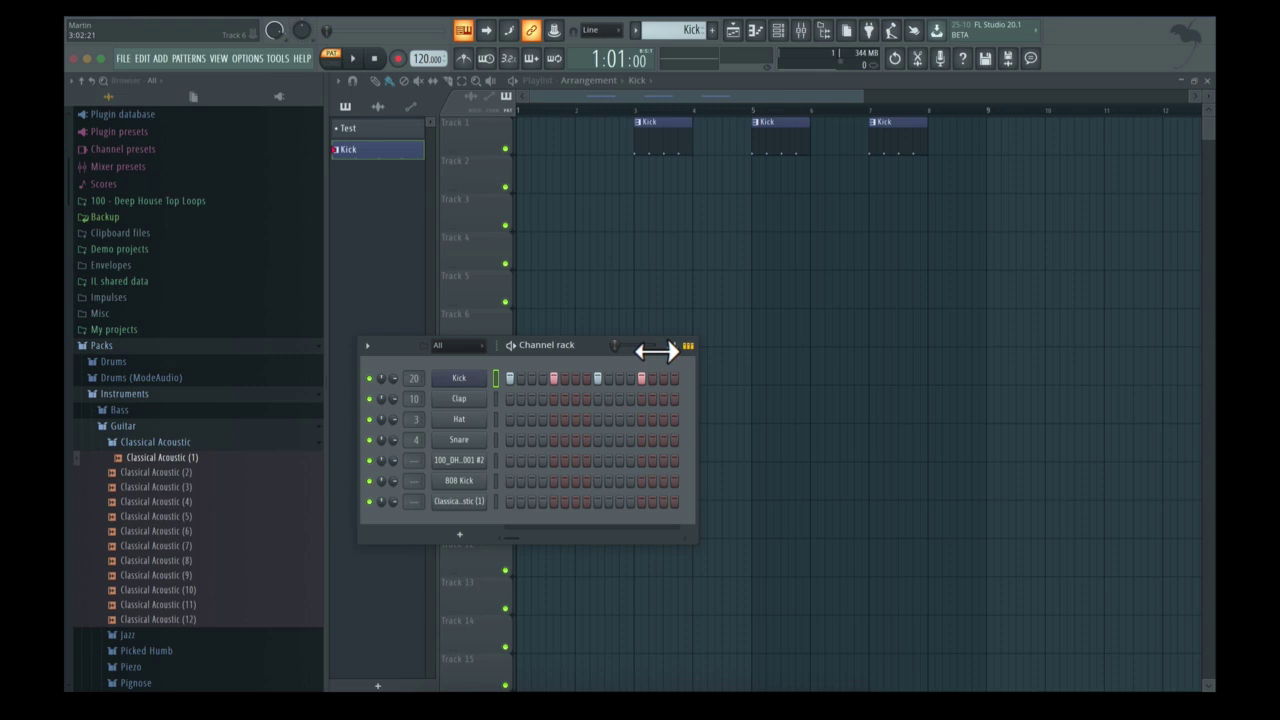
click(672, 346)
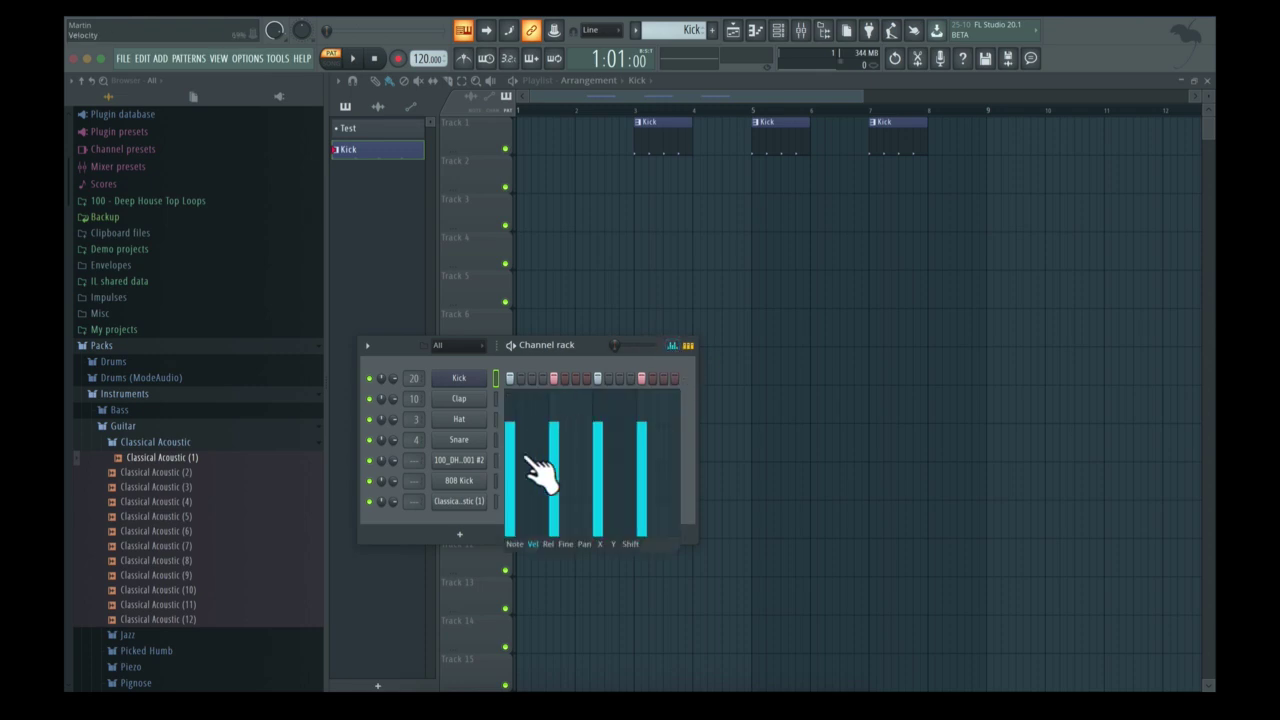
click(513, 544)
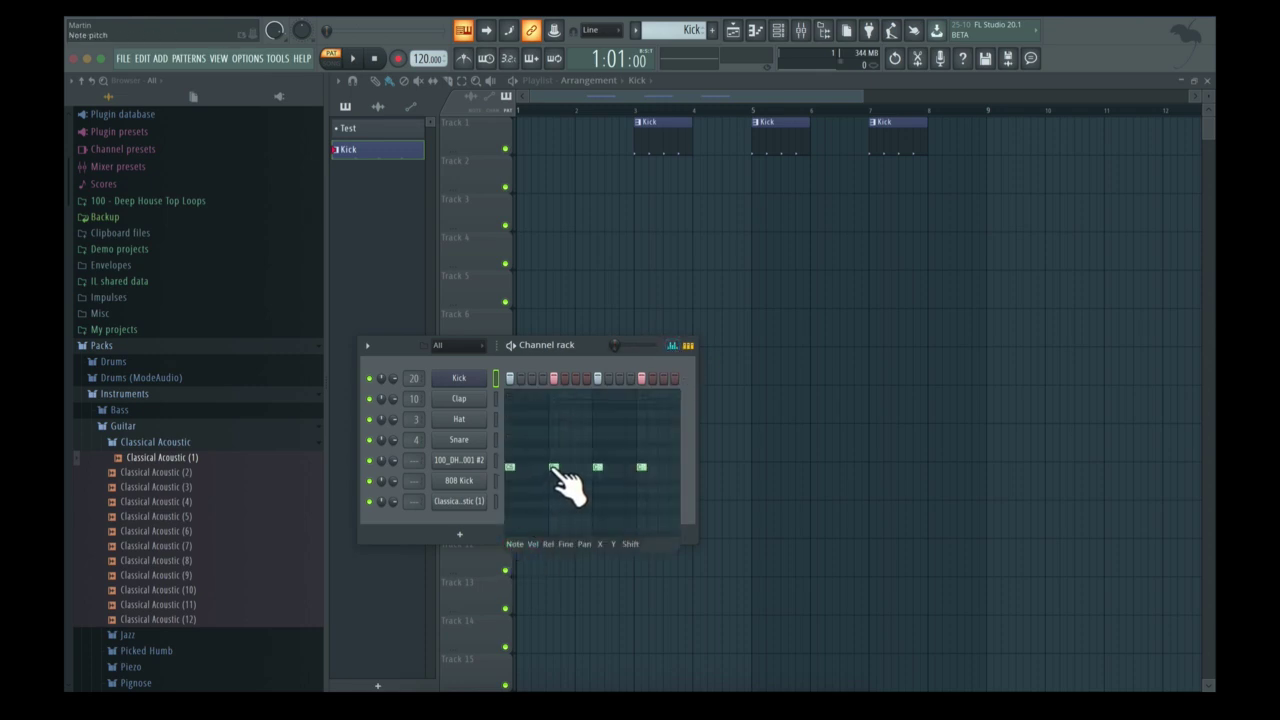
mouse_move(554, 469)
mouse_down()
mouse_move(556, 500)
mouse_move(551, 414)
mouse_move(554, 467)
mouse_up()
click(532, 544)
click(553, 492)
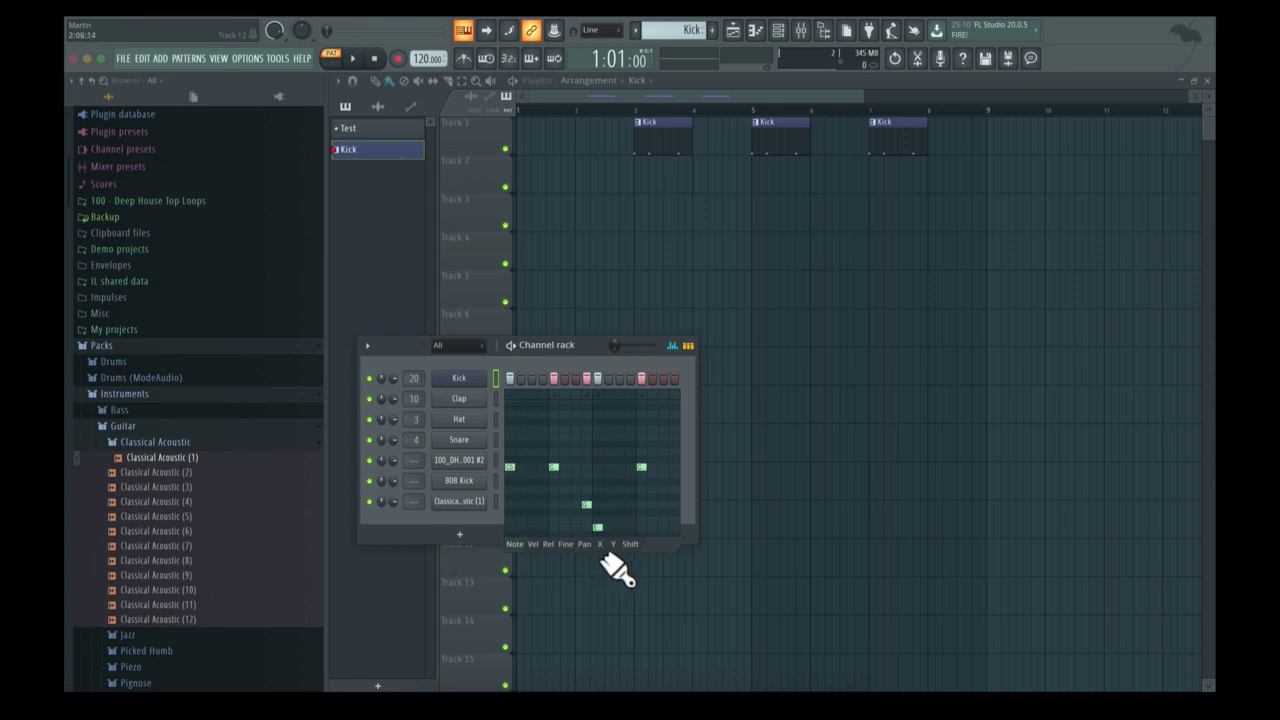
Pan the Kick channel's step 5 note to the left and its step 9 note to the right
click(604, 542)
click(585, 542)
drag(566, 470, 566, 513)
drag(606, 448, 610, 430)
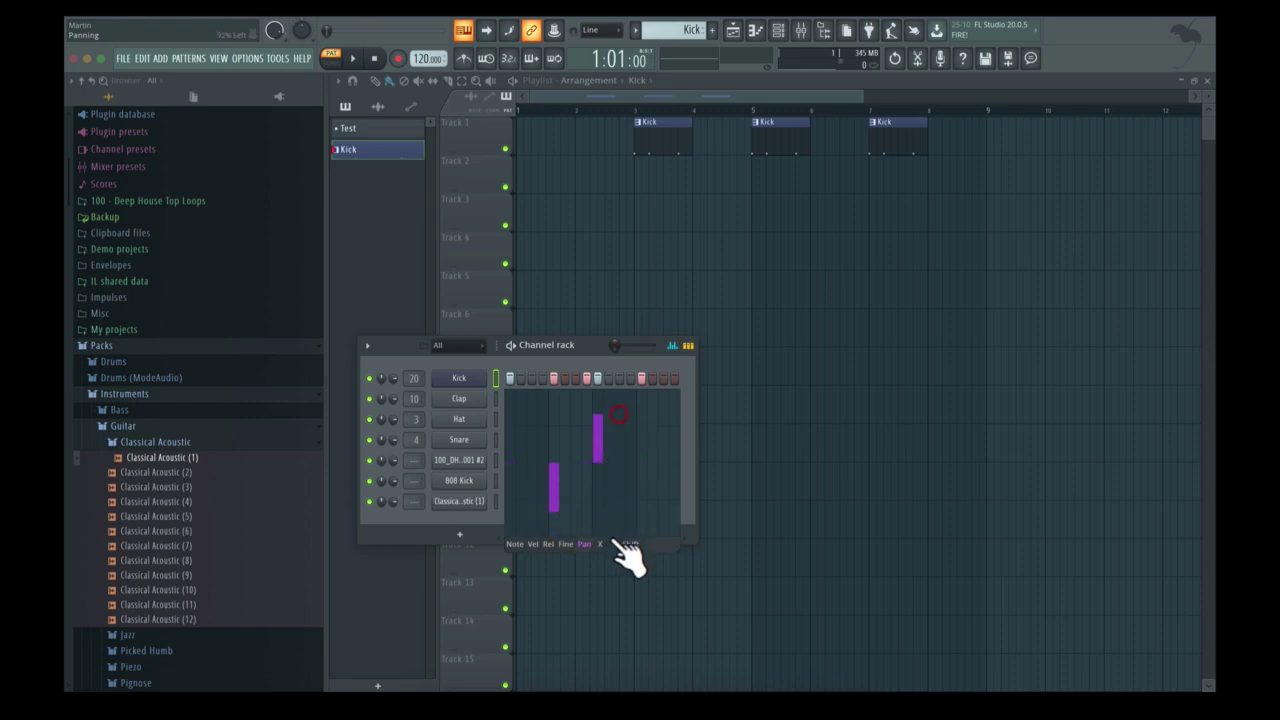
View the Kick notes' fine pitch, release, velocity and note pitch graphs in turn
click(563, 544)
click(548, 544)
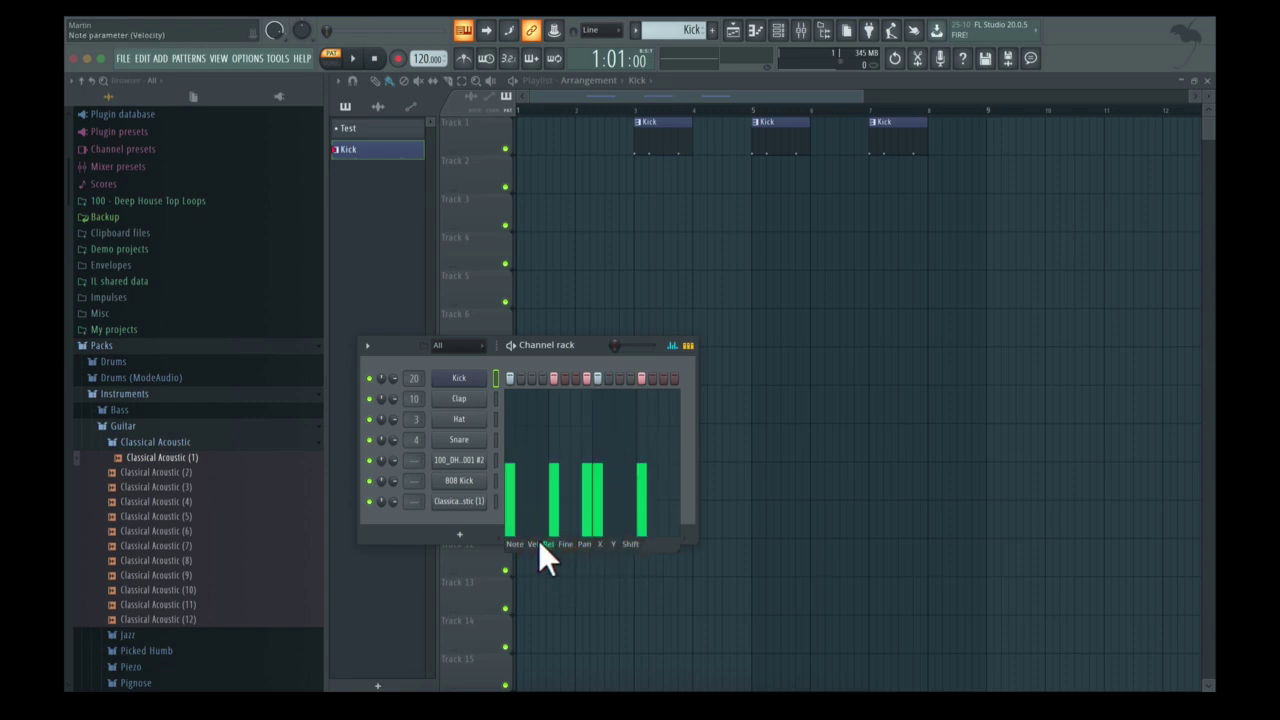
click(533, 544)
click(512, 544)
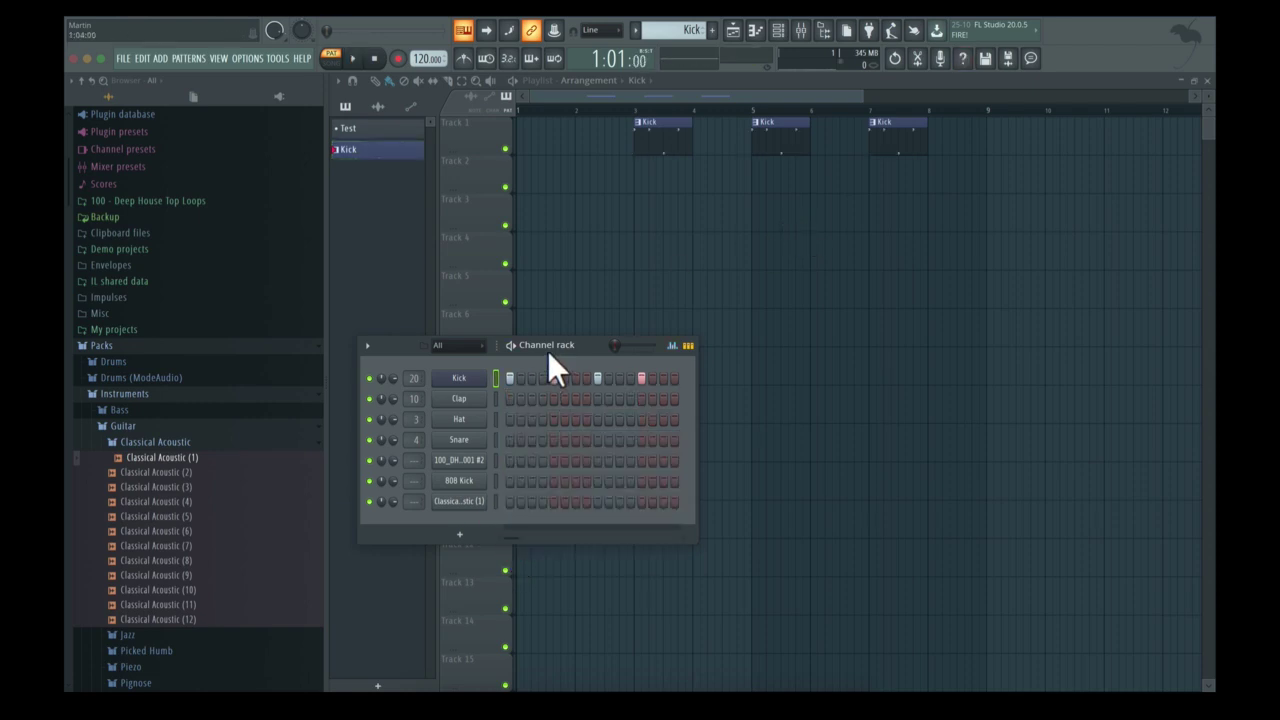
Hide the channel rack and line up four Kick clips back to back on Track 1 across bars 1 to 4
click(589, 341)
click(780, 36)
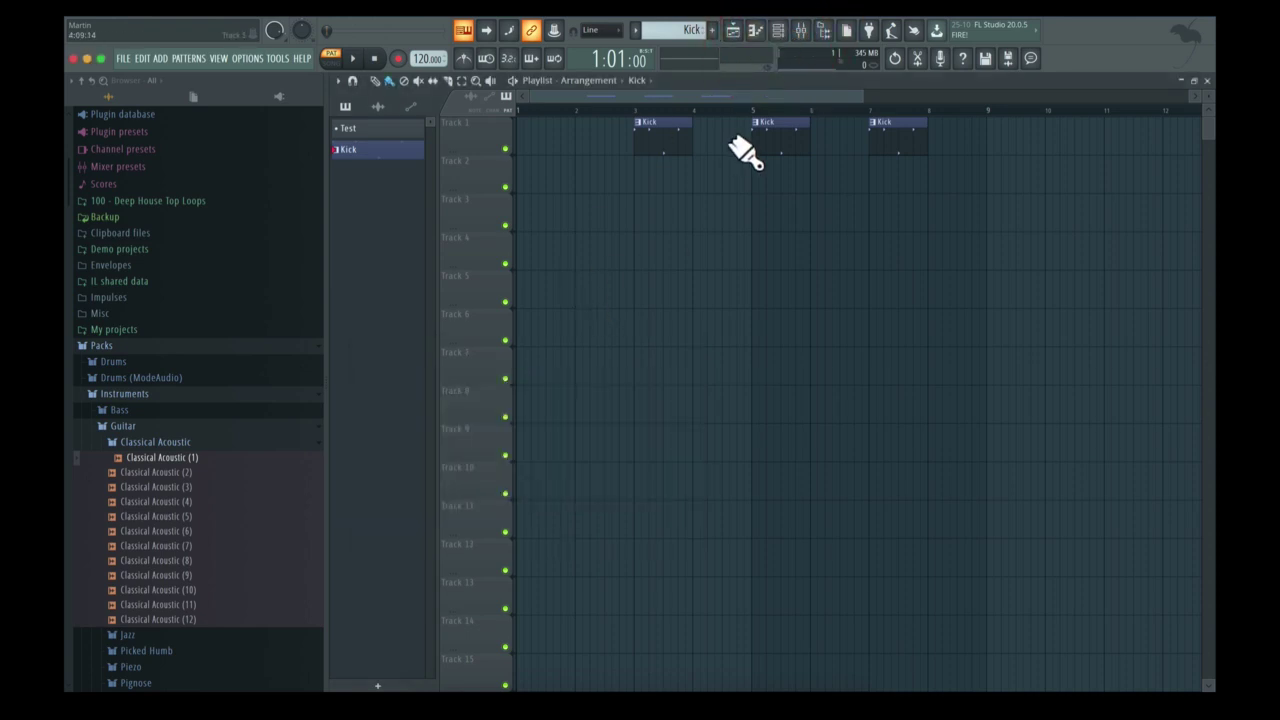
drag(674, 140, 551, 137)
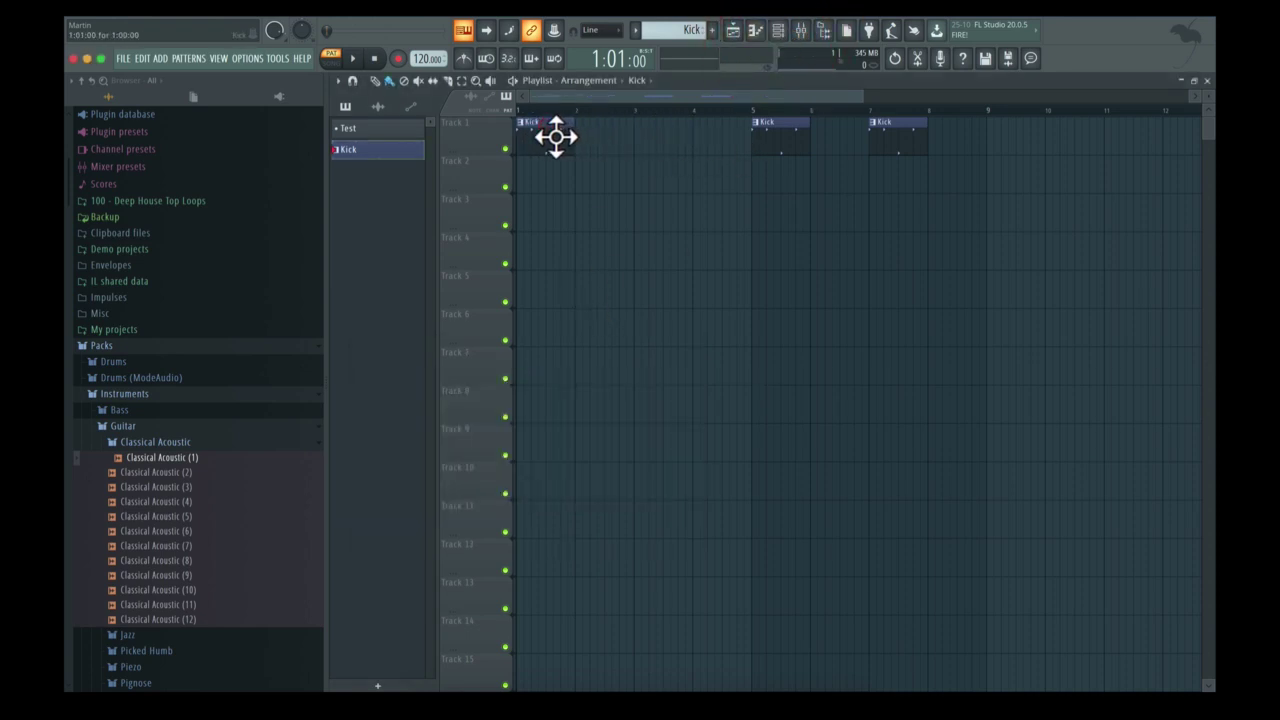
drag(782, 143, 600, 143)
drag(894, 157, 715, 148)
click(709, 144)
Paint trial Kick clips on Track 3 near the end of bar 4 and delete them
click(733, 204)
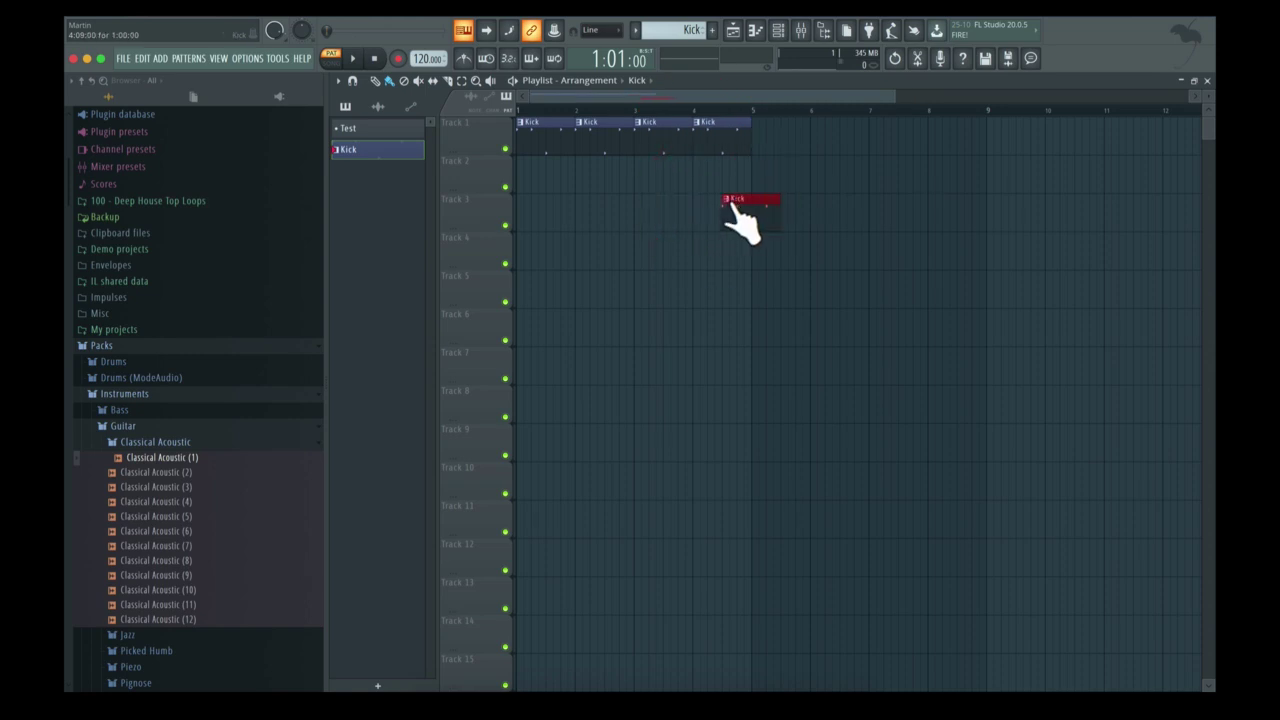
right_click(729, 200)
click(747, 200)
right_click(747, 200)
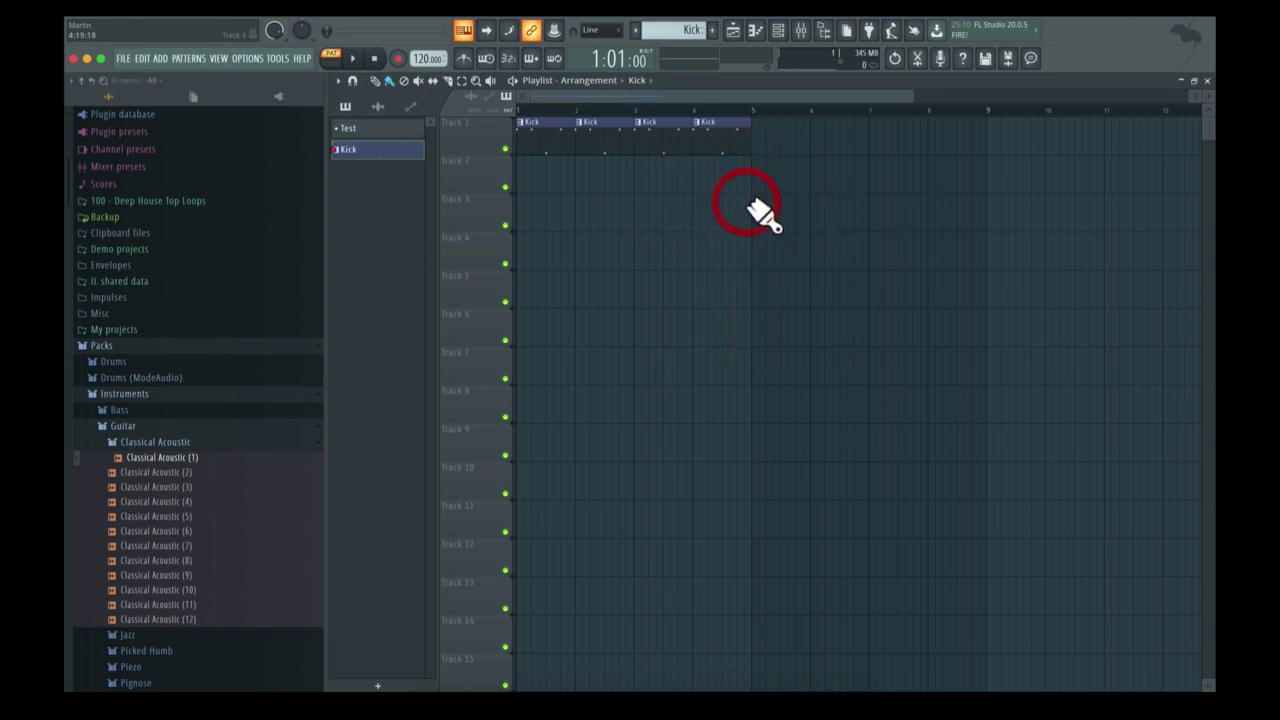
Paint trial Kick clips on Track 1 at bars 6 and 8 and delete both
click(824, 138)
click(942, 136)
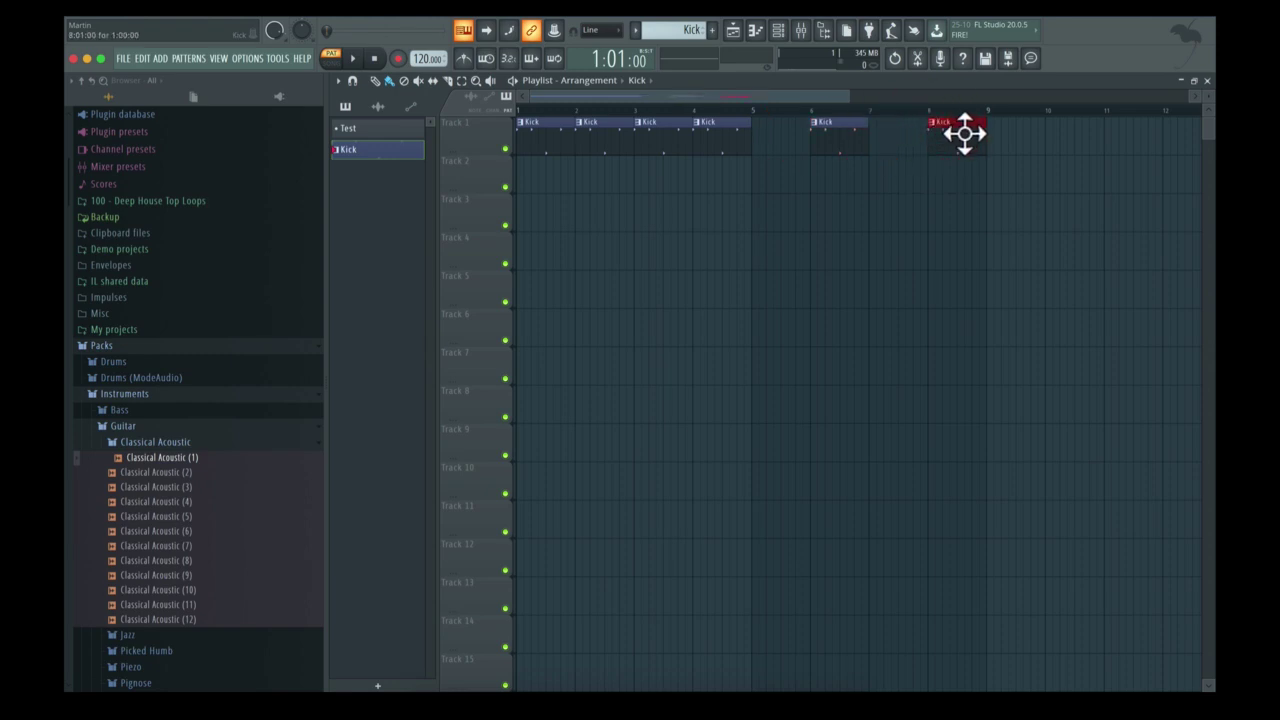
right_click(957, 134)
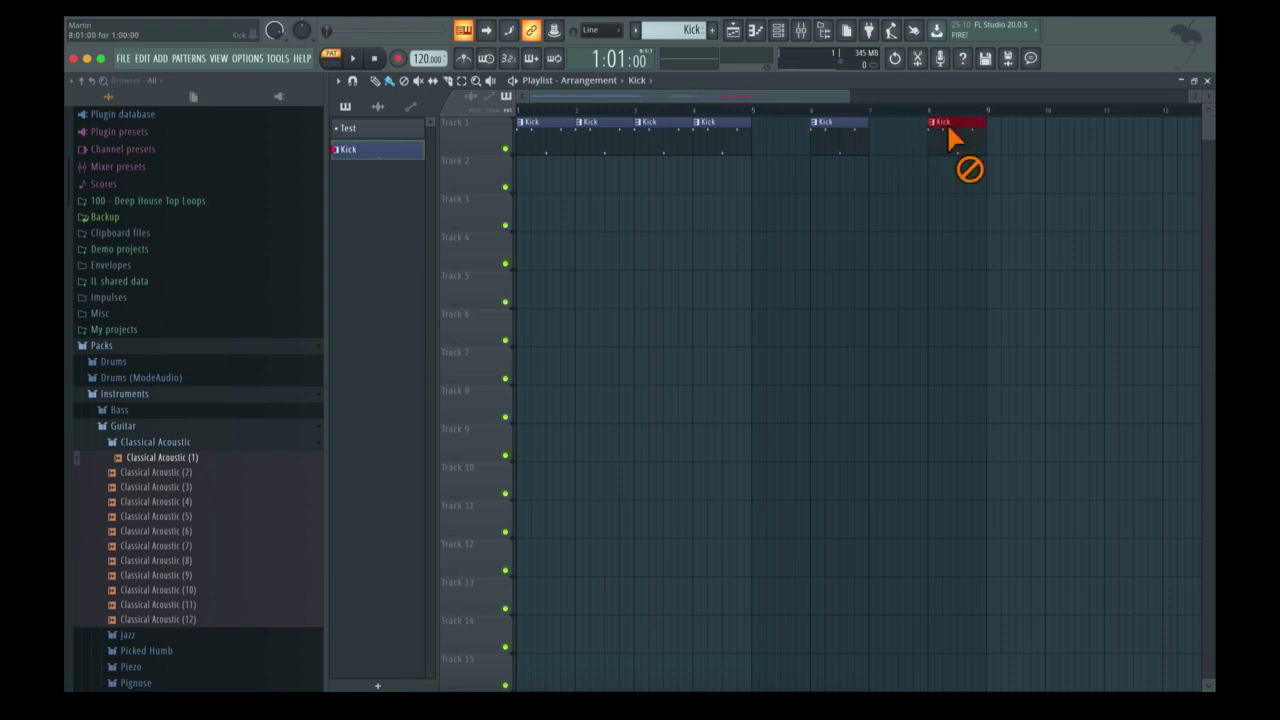
right_click(838, 141)
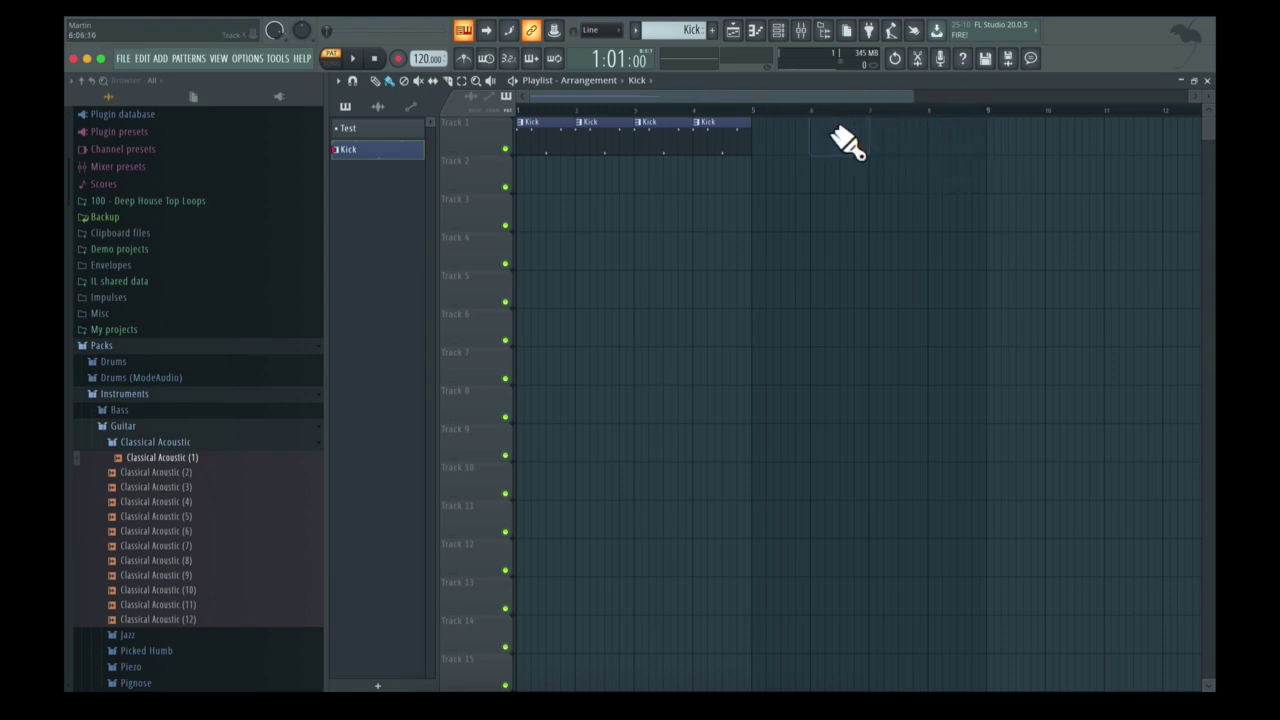
Place four Kick clips across Tracks 3, 4 and 5 with the Draw tool
click(378, 82)
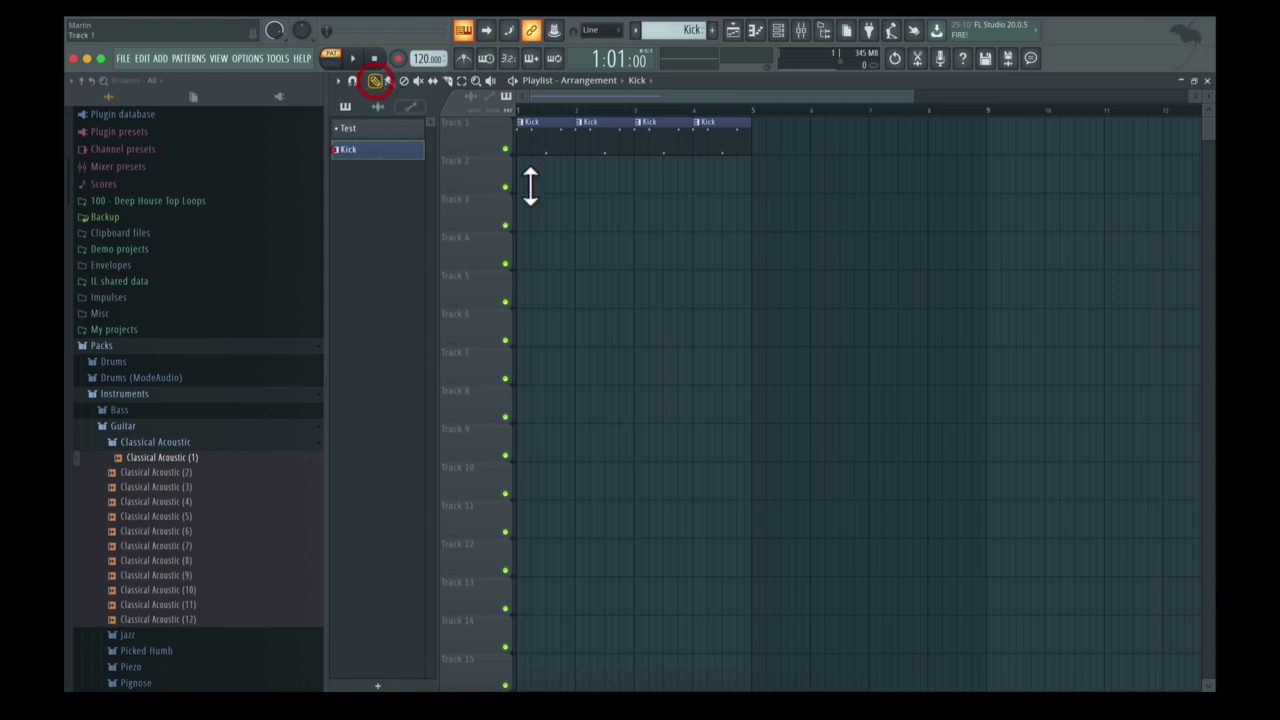
click(651, 280)
click(743, 260)
drag(835, 256, 952, 254)
drag(964, 192, 849, 220)
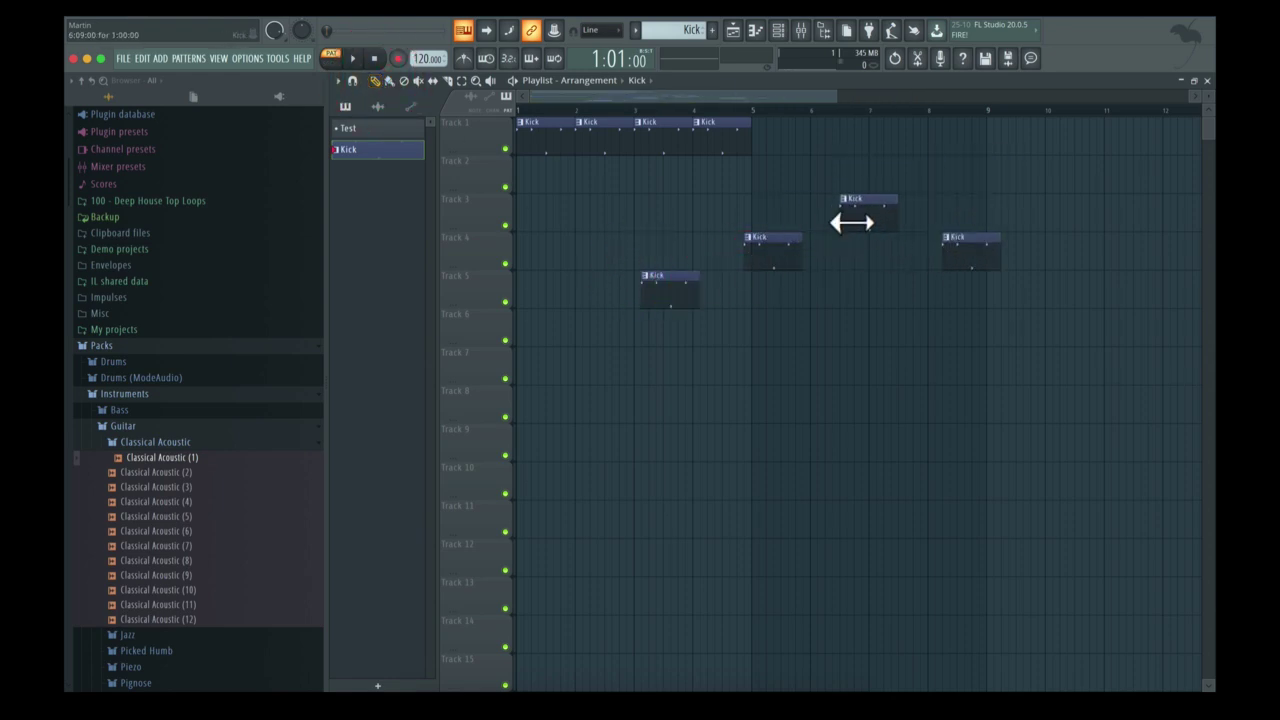
Delete the four Kick clips on Tracks 3, 4 and 5 and switch back to the Paint tool
right_click(868, 205)
right_click(970, 258)
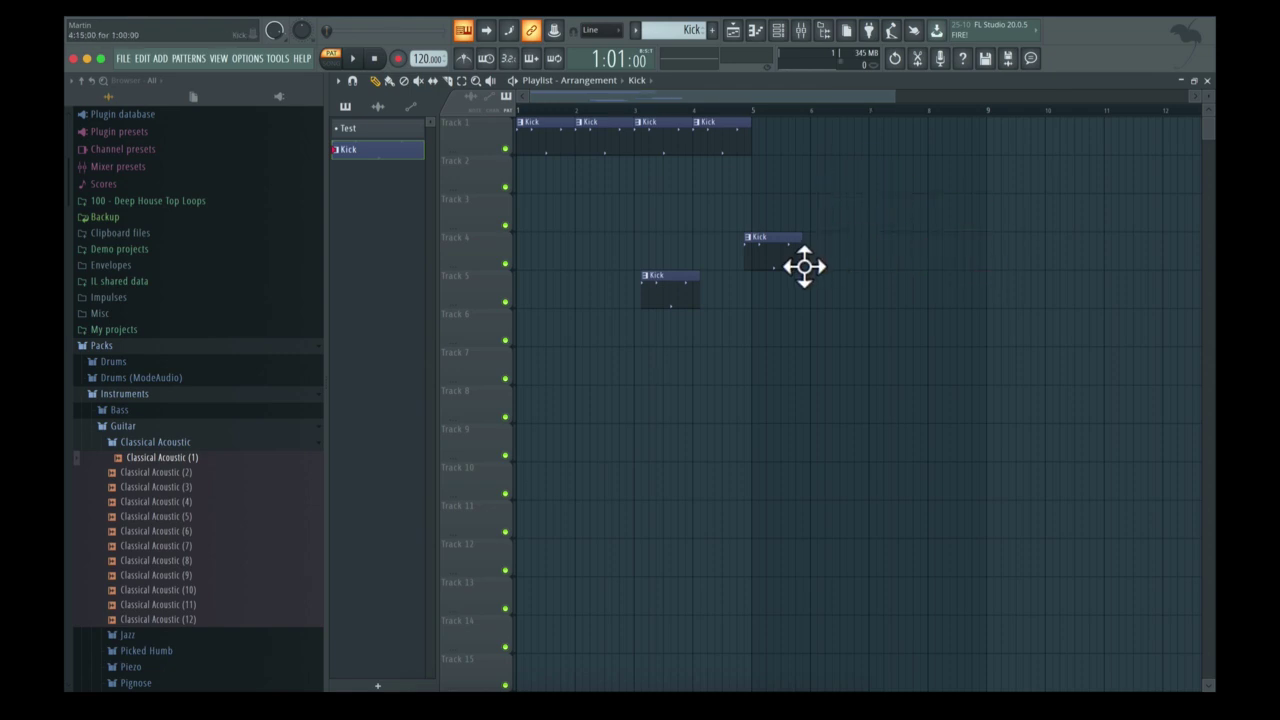
right_click(791, 255)
right_click(690, 296)
click(389, 81)
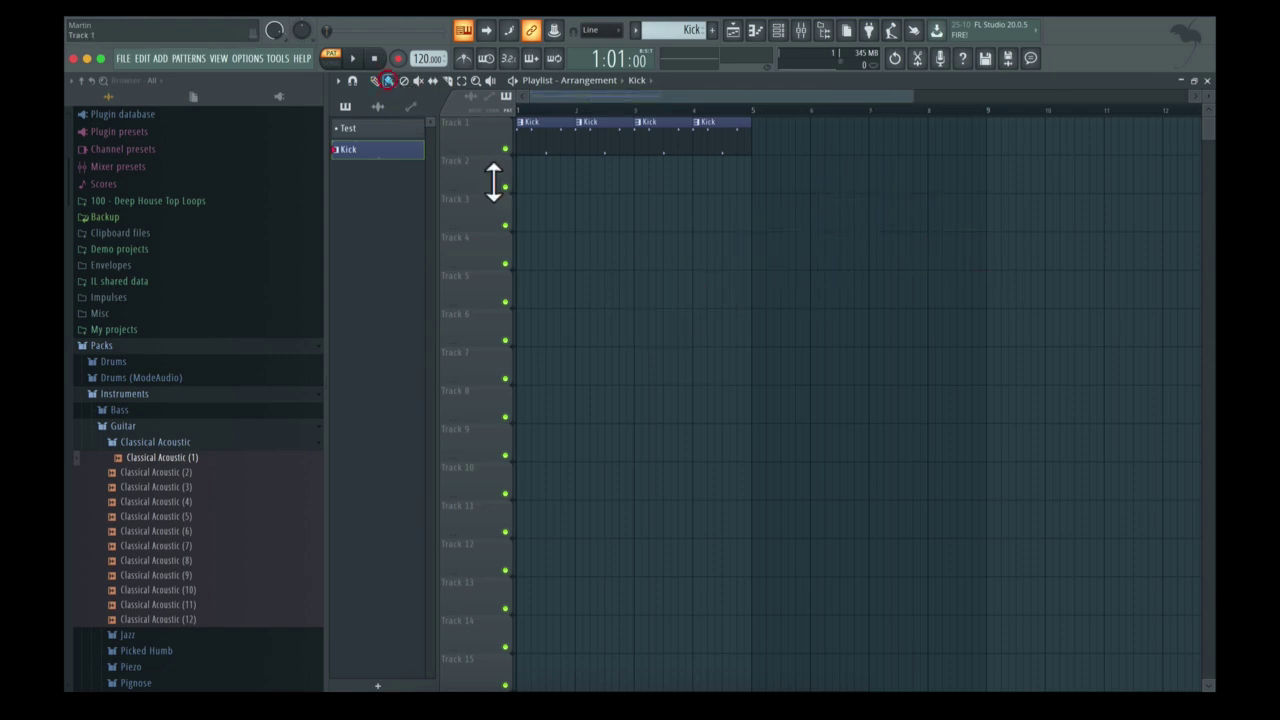
Paint a run of Kick clips along Track 3 from bar 1 to bar 4 and delete them all
drag(527, 200, 745, 210)
right_click(741, 205)
right_click(670, 202)
right_click(610, 199)
right_click(545, 195)
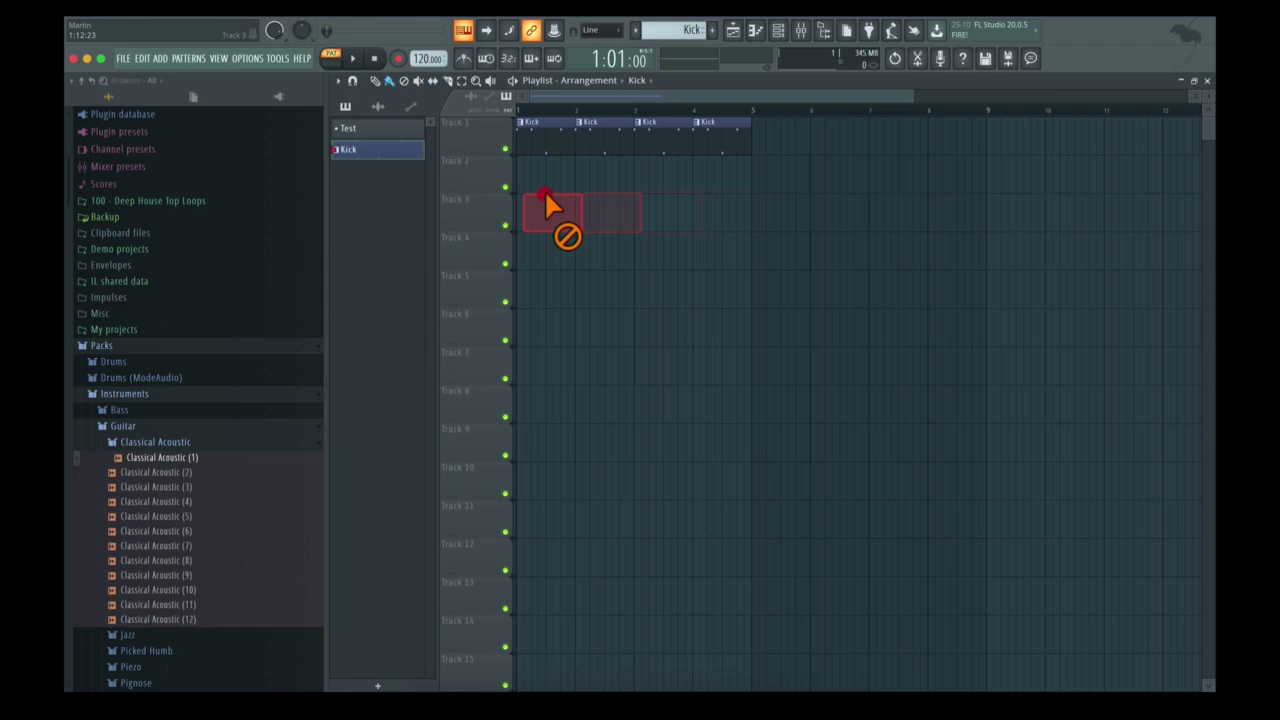
Remove the bar 4 Kick clip from Track 1 with the Delete tool and paint it back with the Paint tool
click(403, 81)
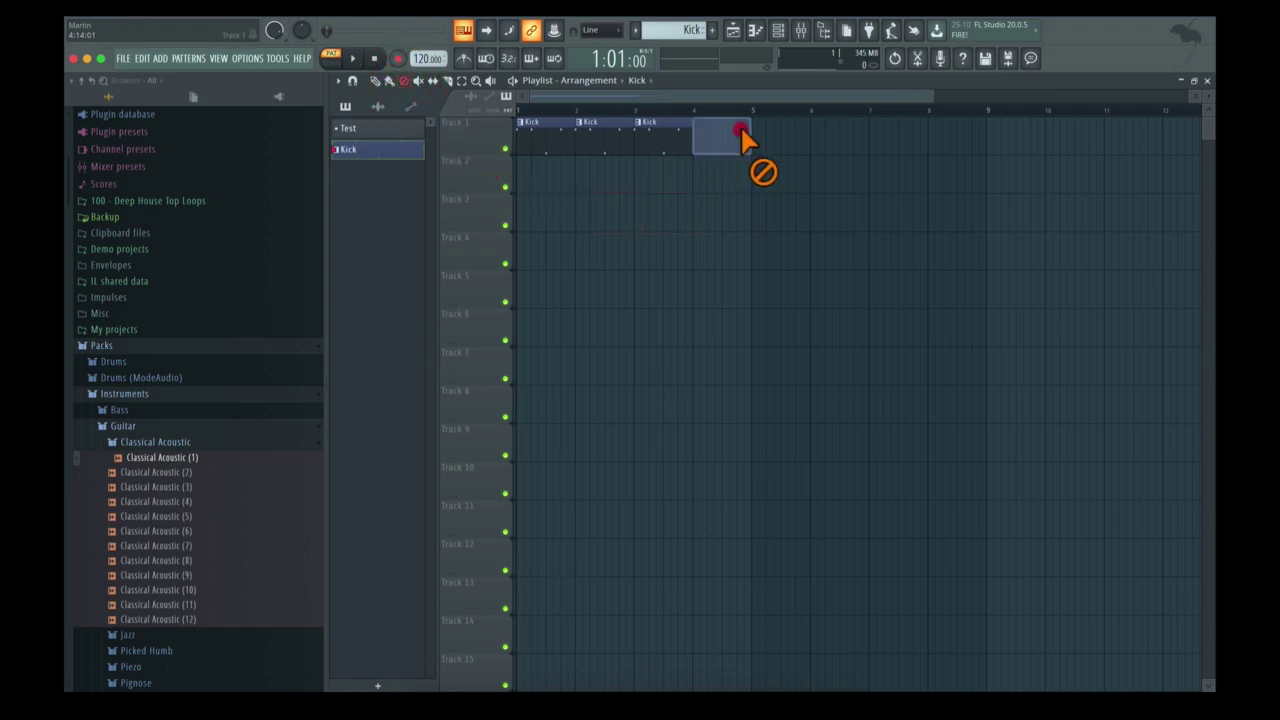
click(740, 125)
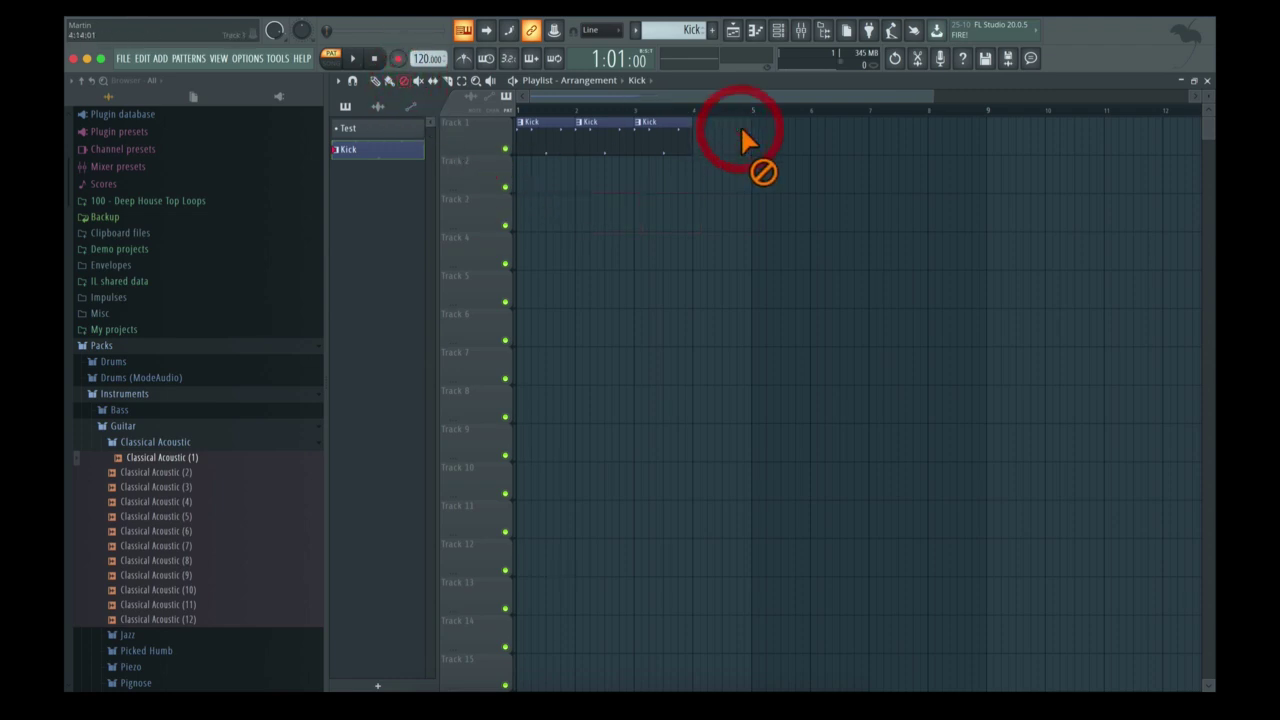
click(390, 81)
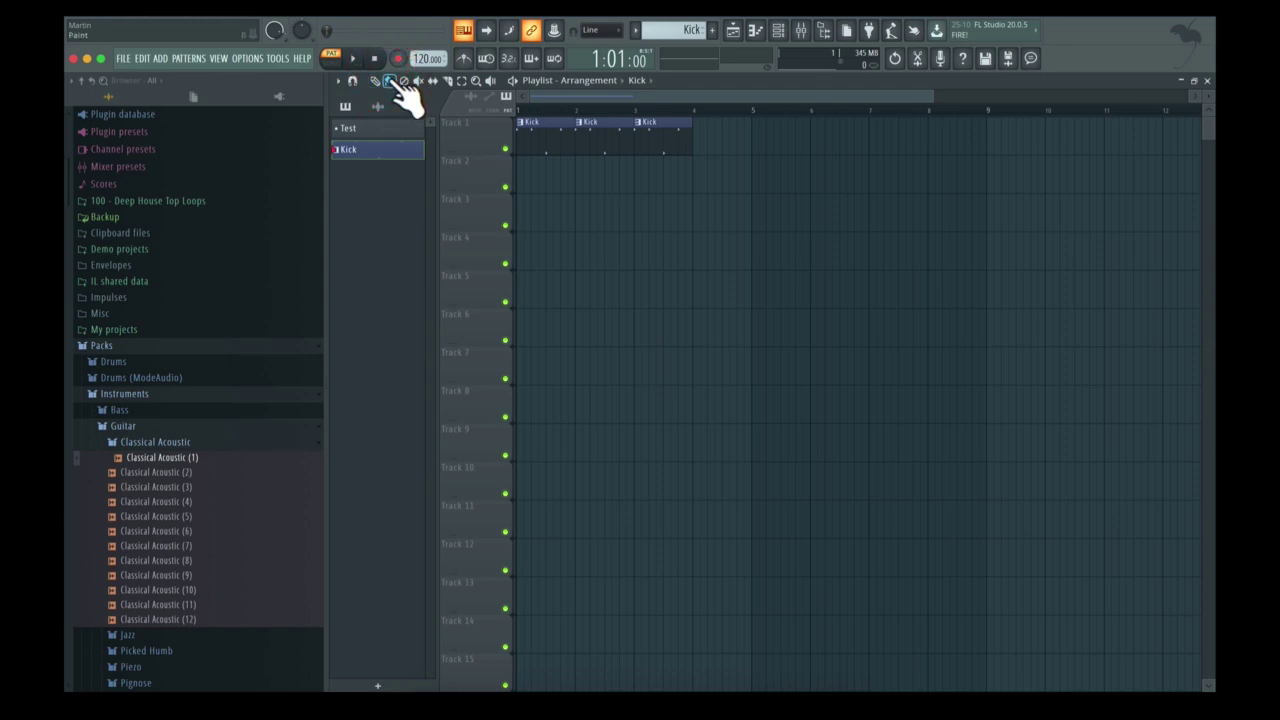
click(390, 81)
click(706, 138)
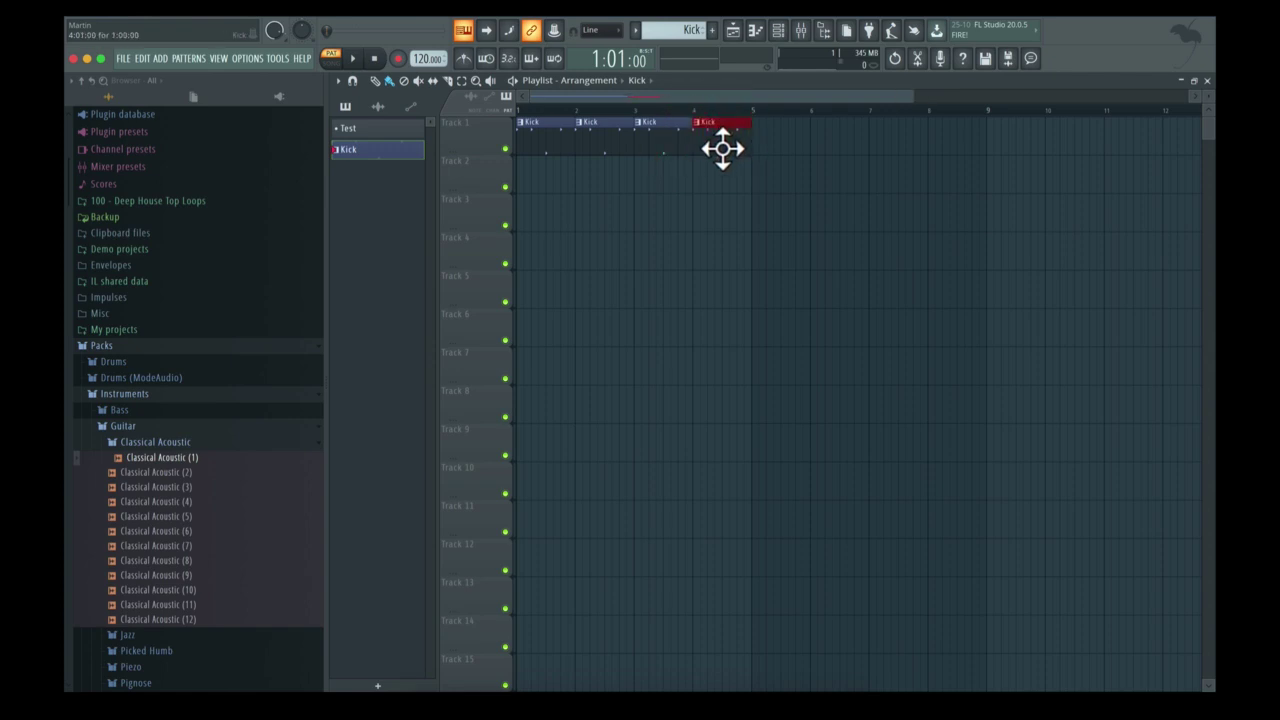
Try the Mute tool on the Kick clip at bar 4 of Track 1
click(419, 81)
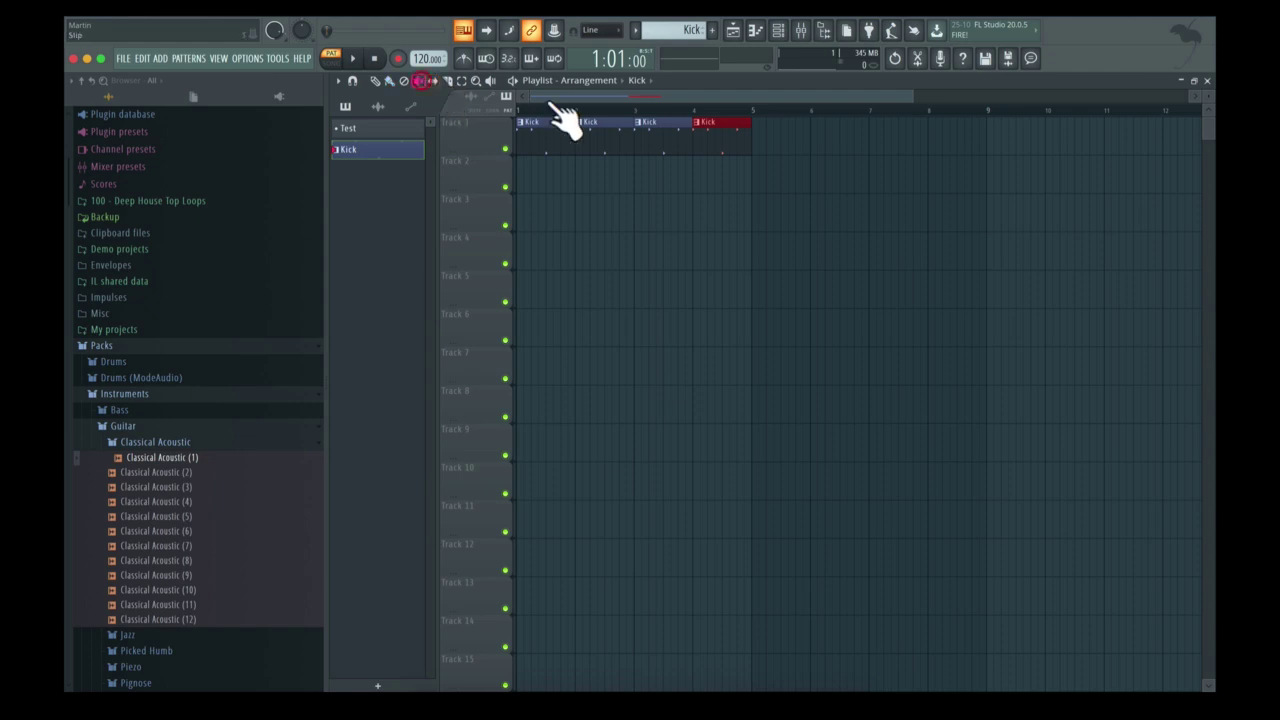
click(725, 140)
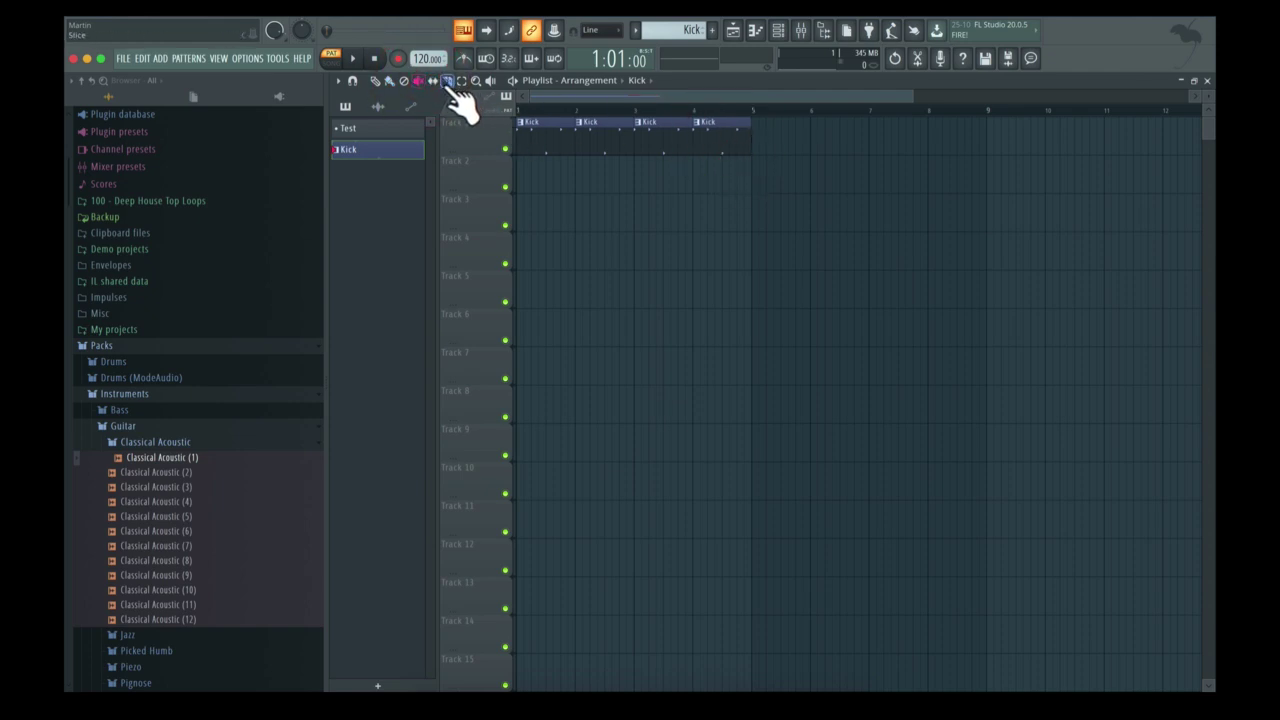
click(657, 127)
With the Slip tool active, move the bar 4 Kick clip to Track 5 and place five more Kick clips across Tracks 5 to 9
key(s)
mouse_move(706, 145)
mouse_down()
mouse_move(718, 157)
mouse_move(586, 229)
mouse_move(609, 314)
mouse_move(564, 202)
mouse_move(680, 297)
mouse_up()
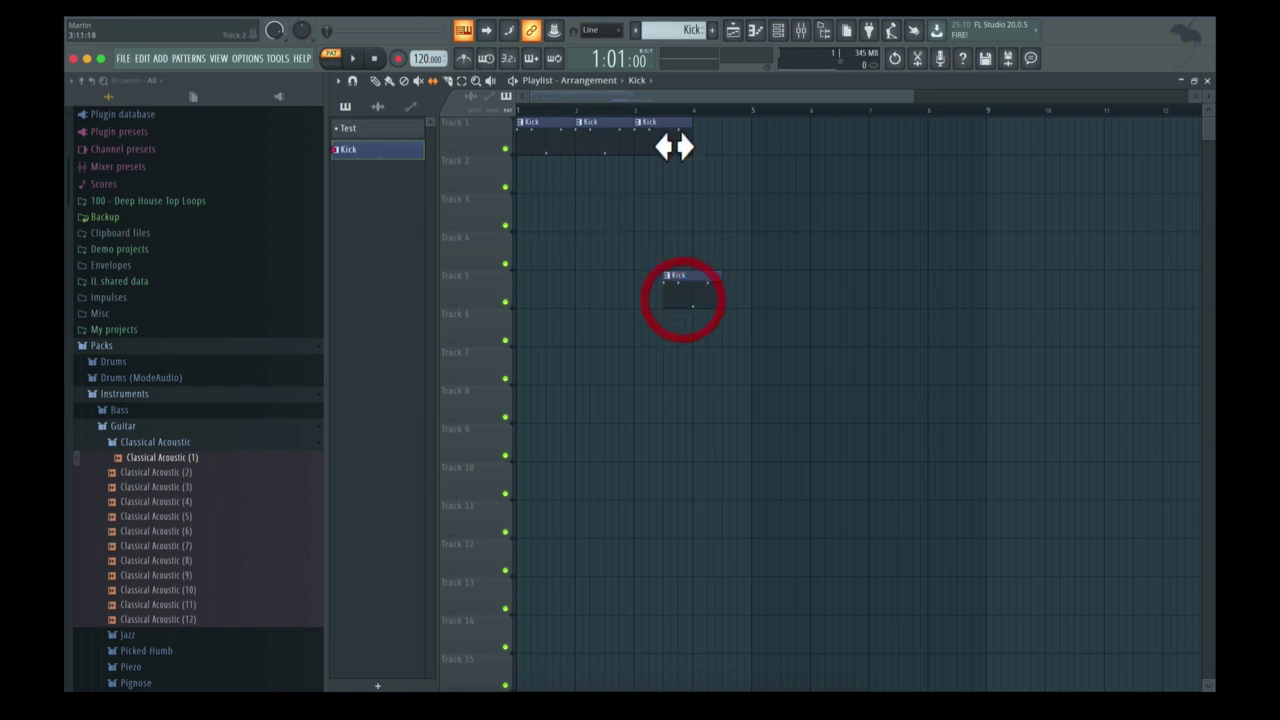
click(600, 283)
click(712, 366)
click(846, 438)
click(1088, 398)
click(1088, 326)
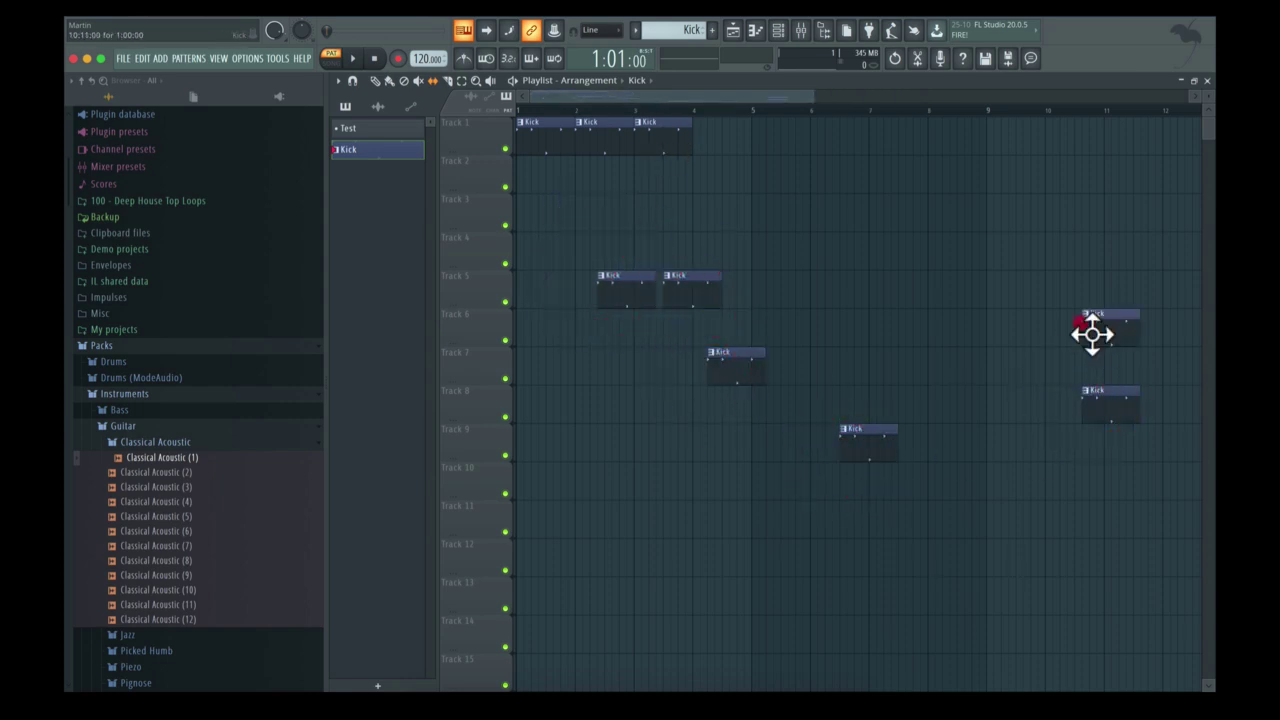
Delete all the scattered Kick clips on Tracks 5 to 9
right_click(1116, 330)
right_click(1112, 410)
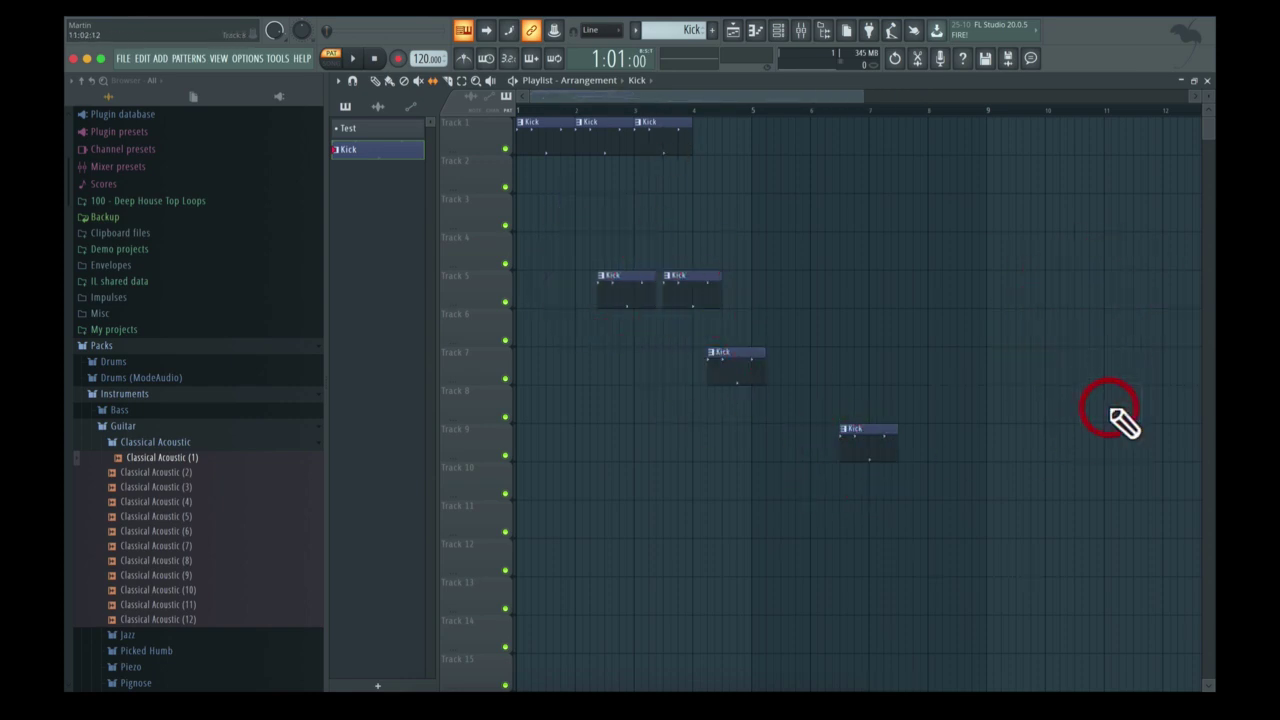
click(875, 440)
click(740, 363)
right_click(870, 445)
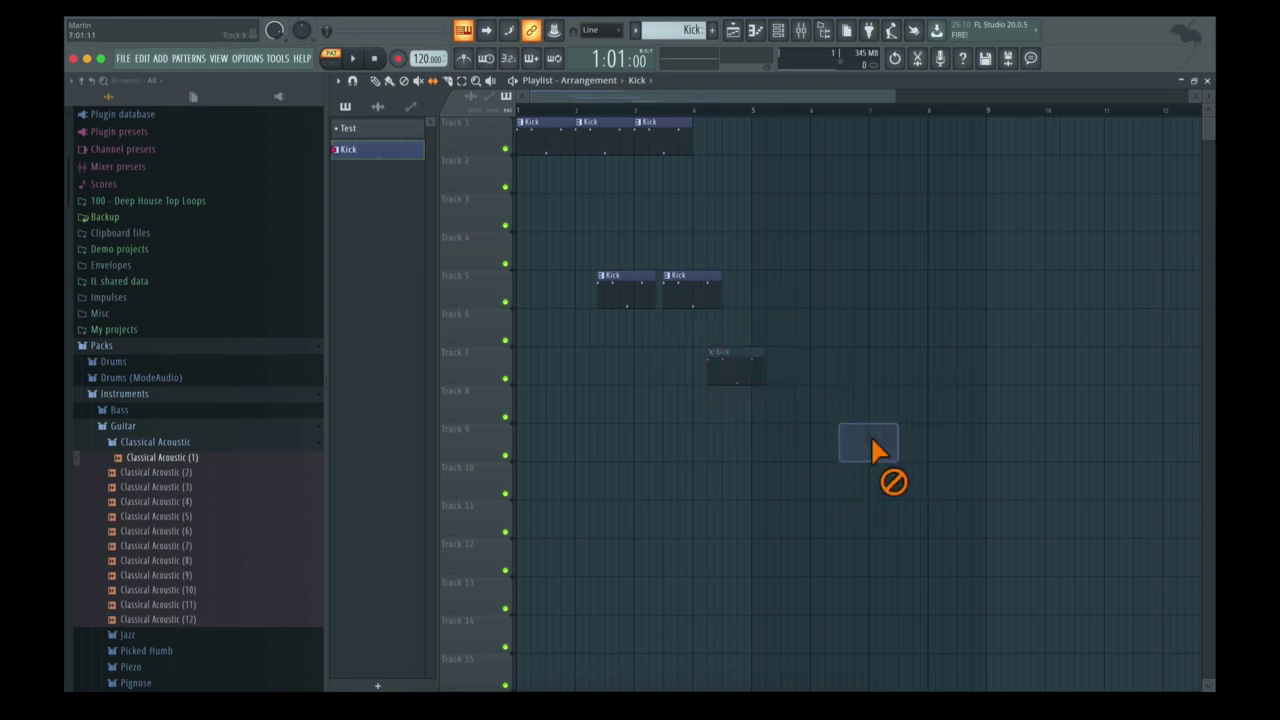
right_click(754, 376)
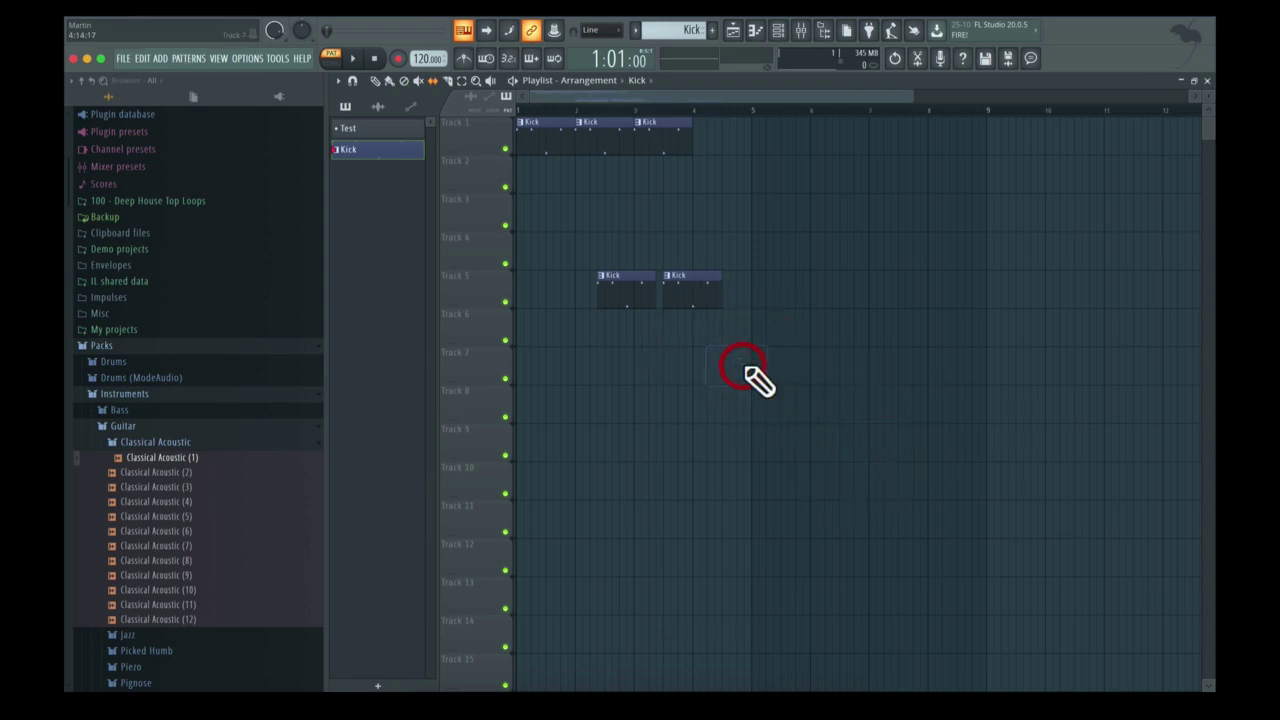
right_click(688, 285)
drag(644, 291, 700, 131)
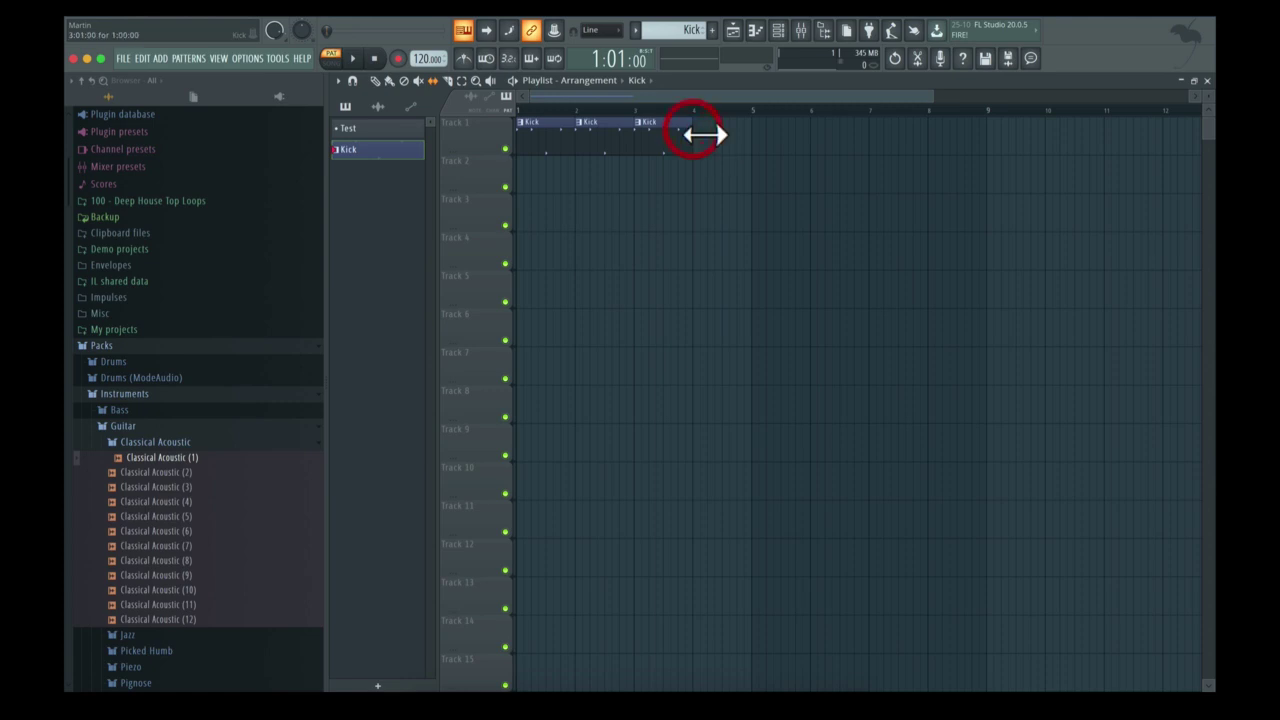
Place a Kick clip at bar 4 of Track 1 and set the song position to 4:11
click(706, 123)
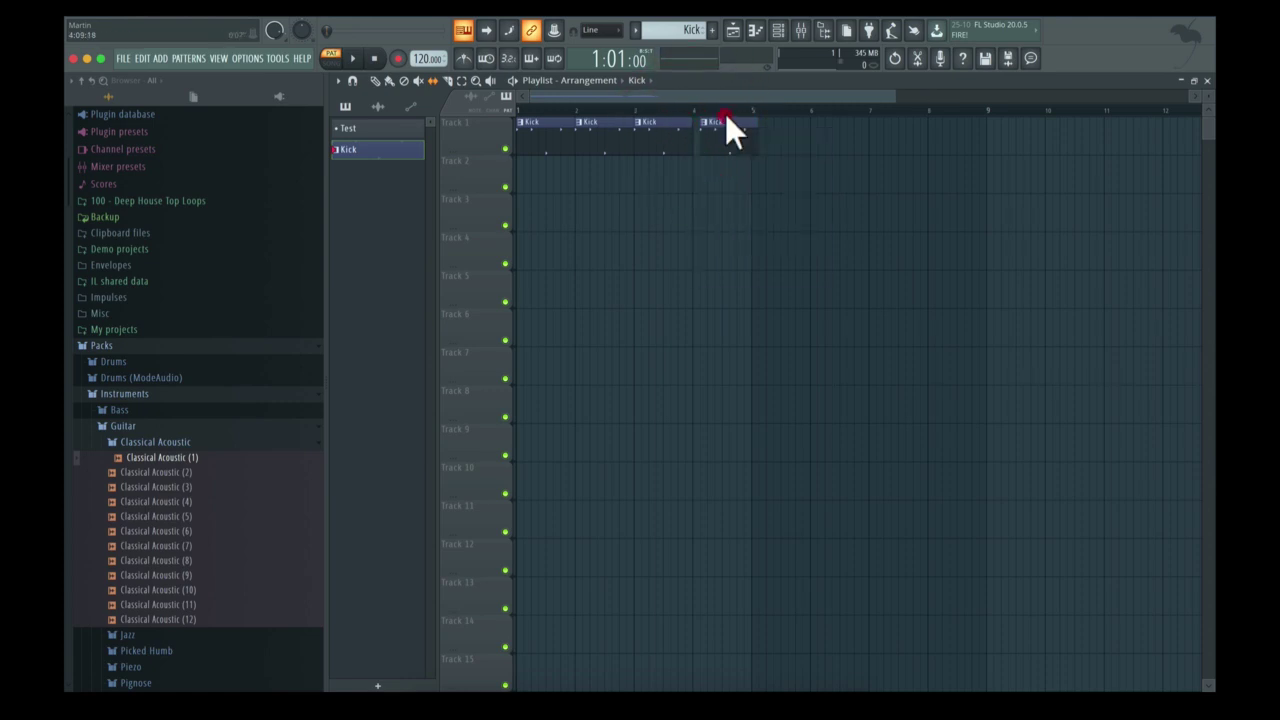
click(731, 114)
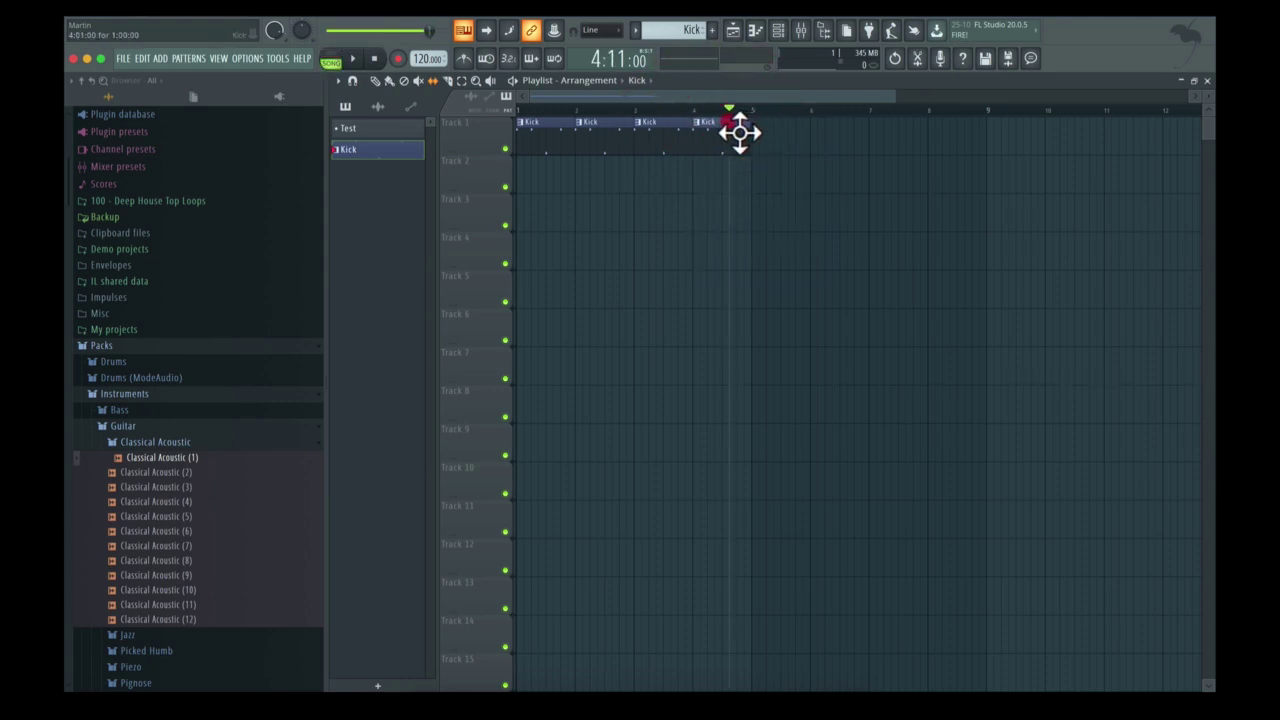
Rename Track 1 to Kick and give it the blue preset color
click(471, 128)
click(462, 124)
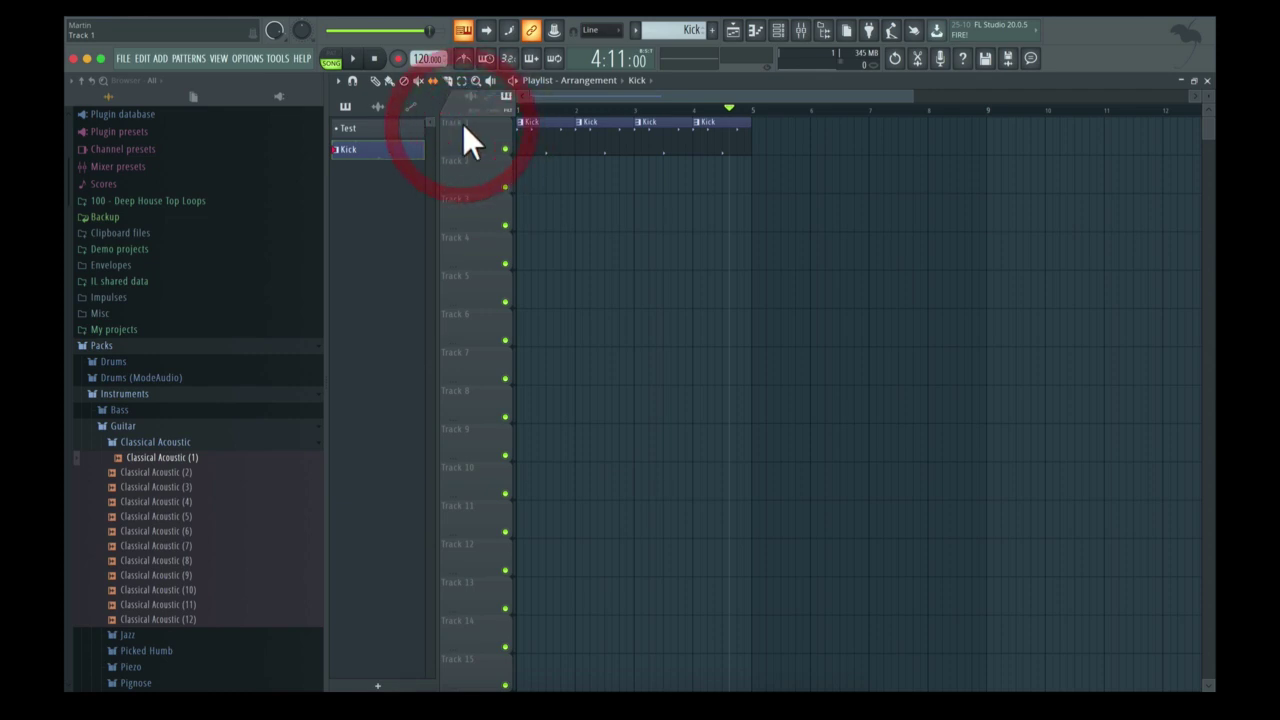
right_click(463, 126)
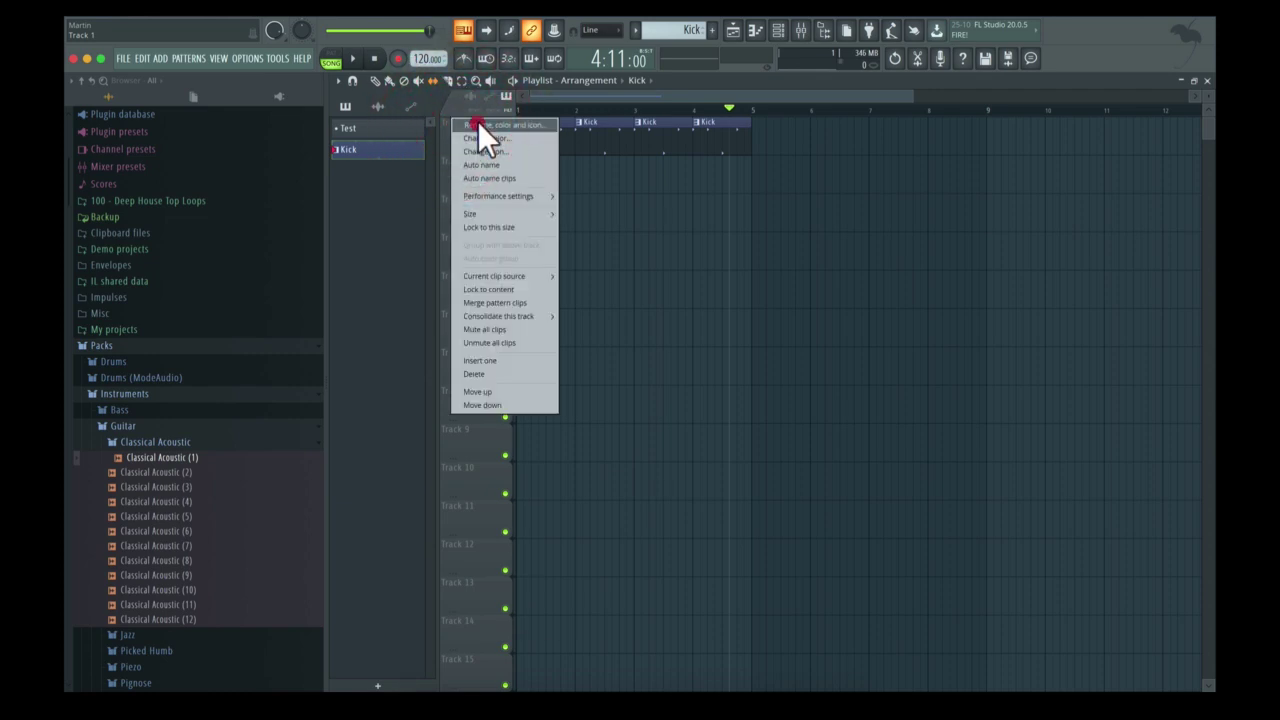
click(479, 126)
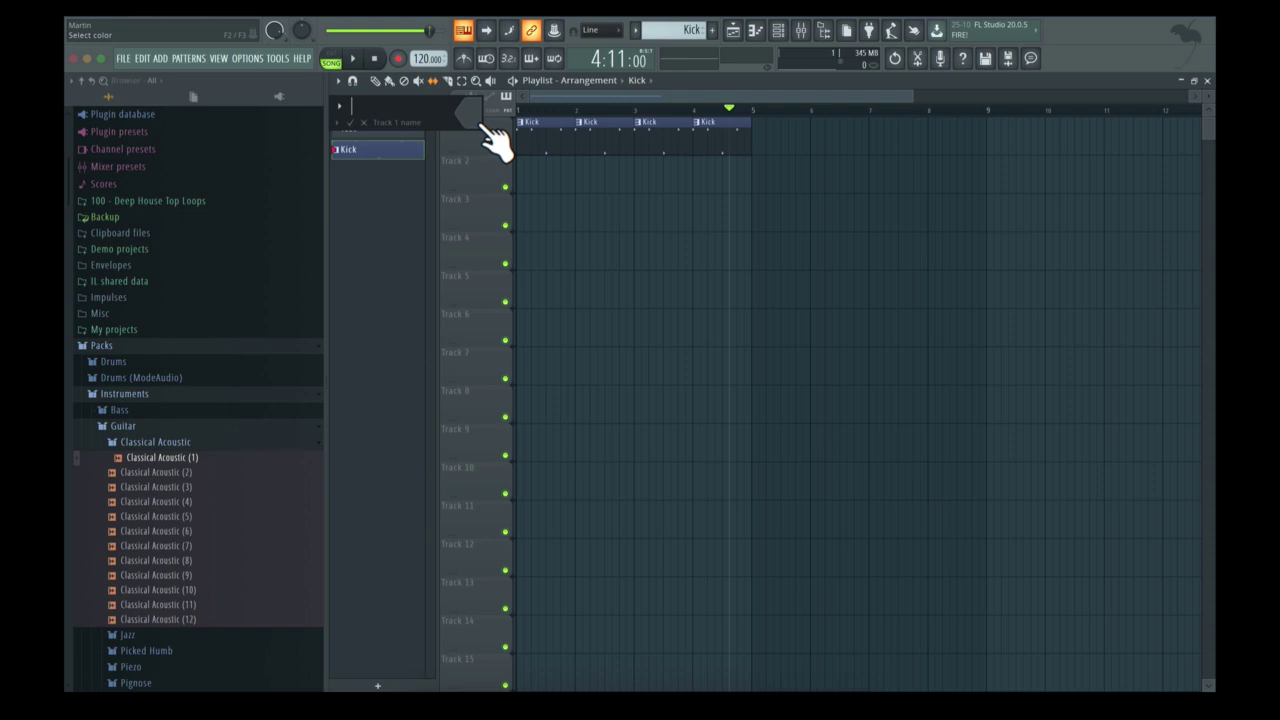
text(Kick)
click(478, 122)
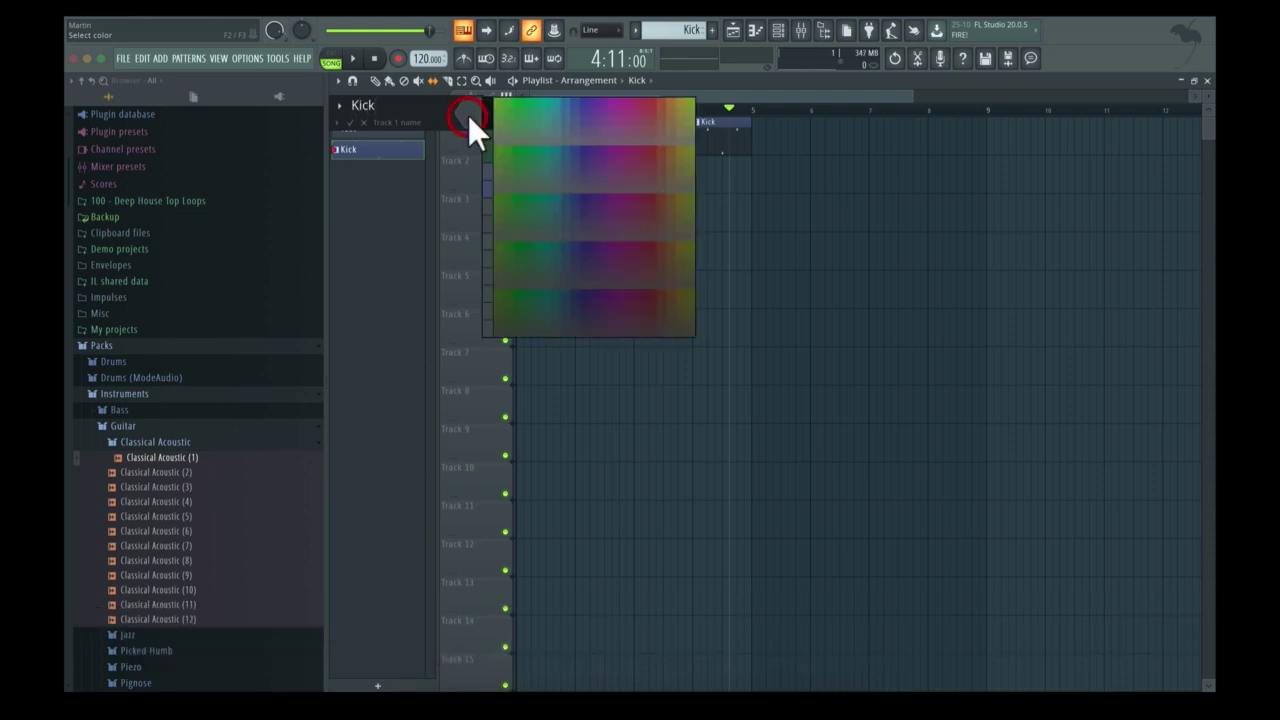
click(488, 188)
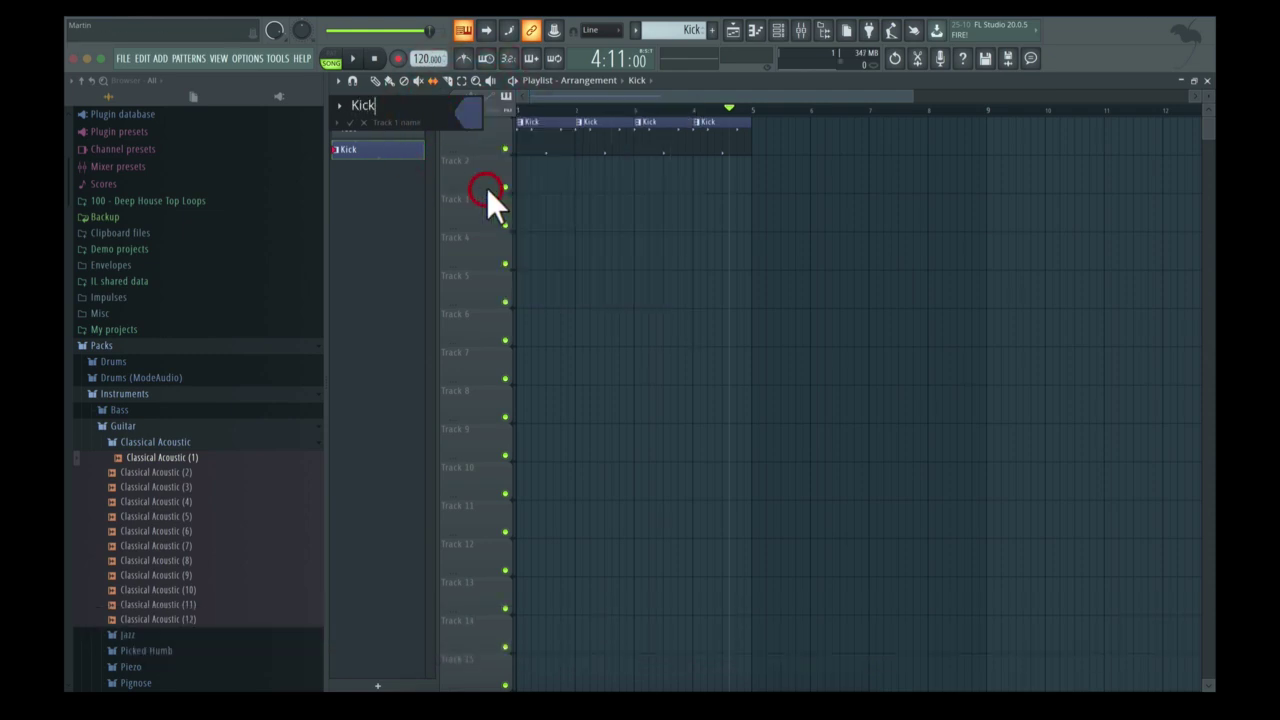
click(350, 122)
Place a trial Kick clip on Track 3 near bar 2 and delete it
click(567, 200)
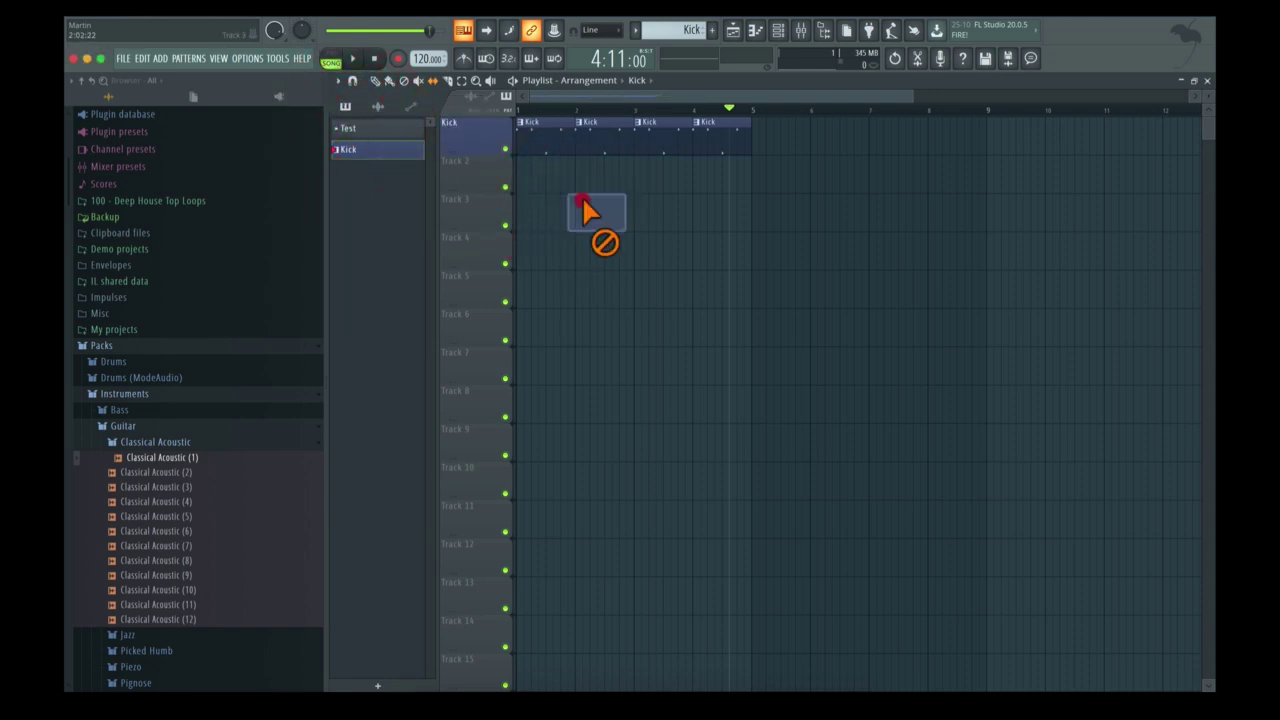